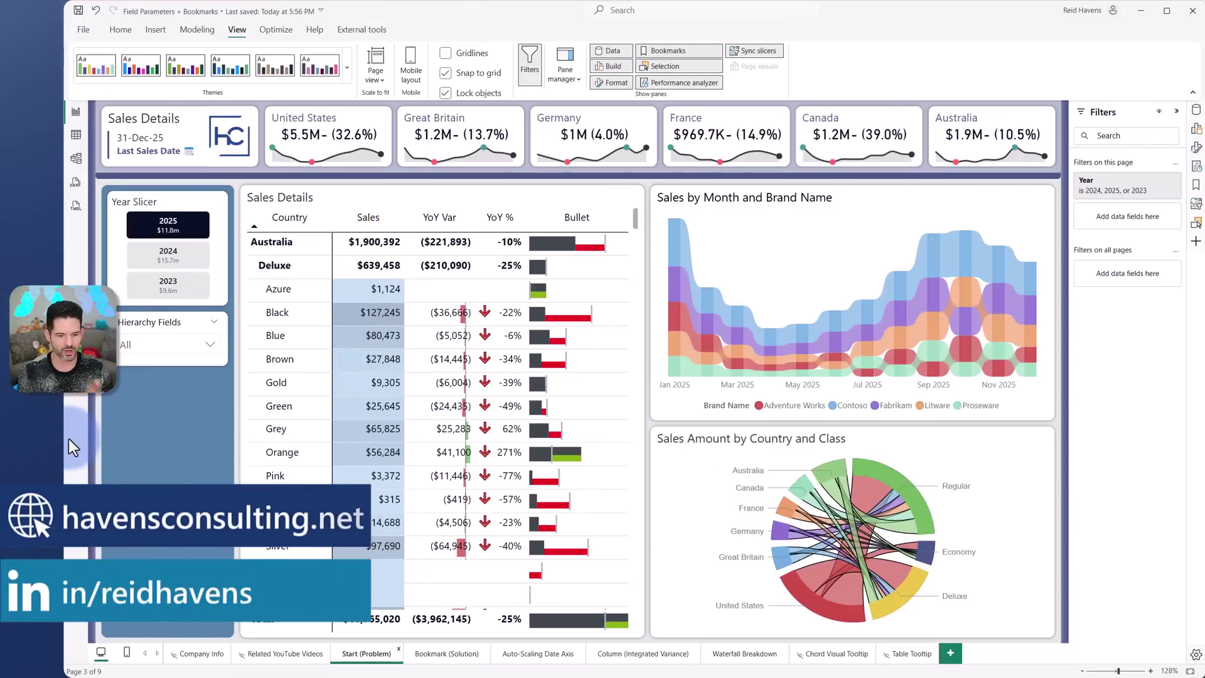
- Select the hierarchy fields Class, Country and Color in that order in the Hierarchy Fields slicer
{"action": "left_click", "coordinate": [179, 344]}
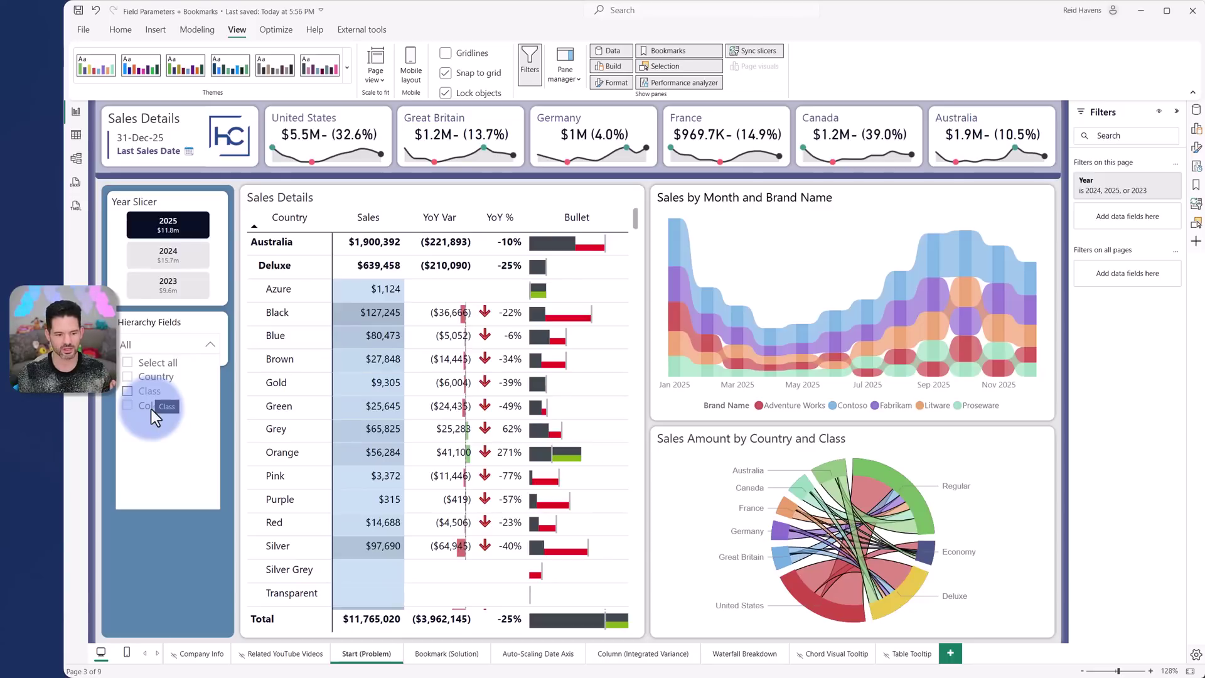
{"action": "left_click", "coordinate": [150, 392]}
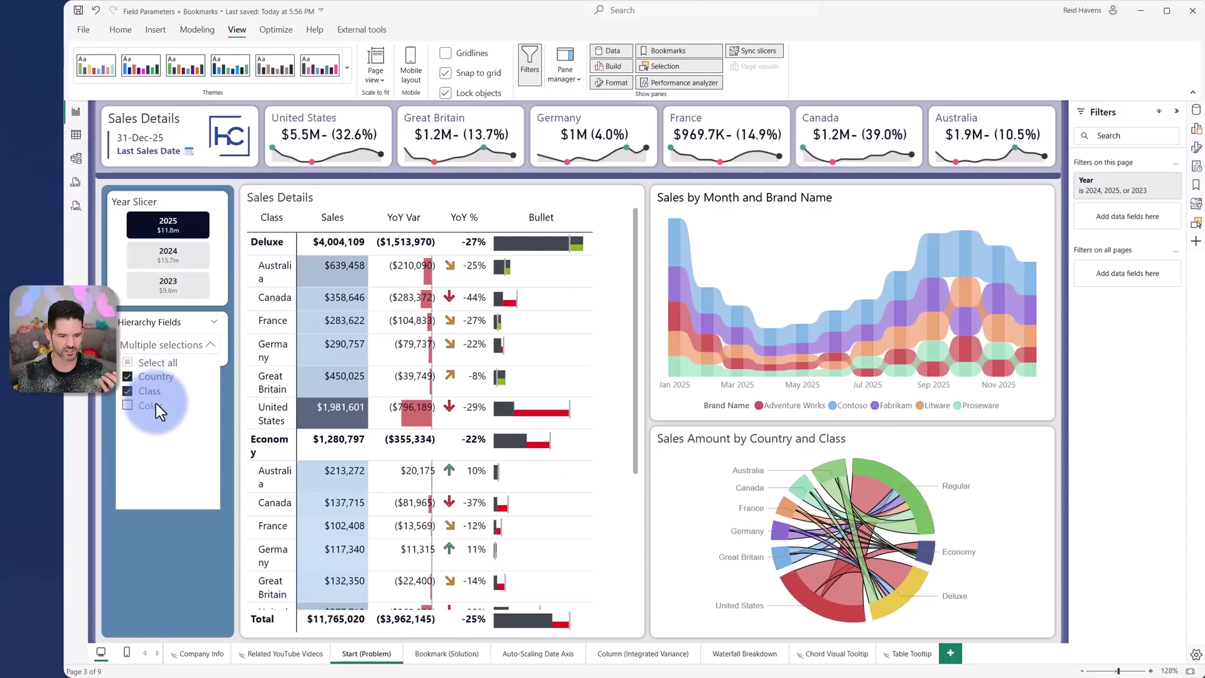
{"action": "left_click", "coordinate": [156, 404]}
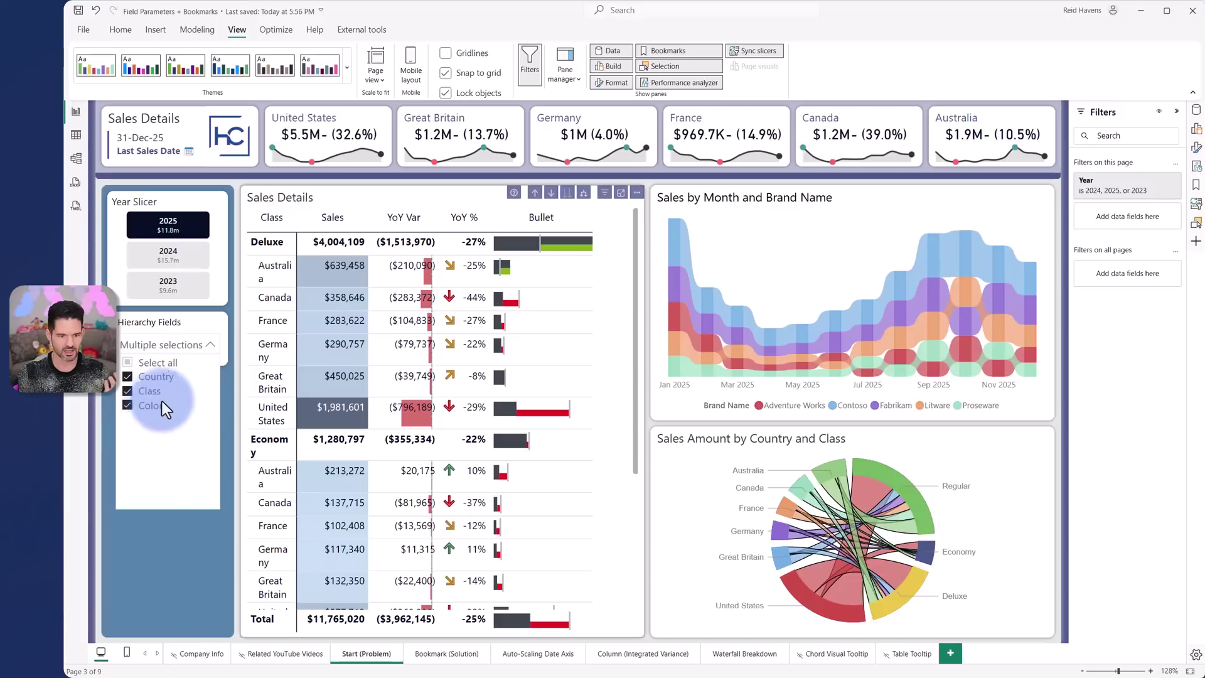
- Widen the Class column of the Sales Details table so the country names fit better
{"action": "left_click", "coordinate": [509, 223]}
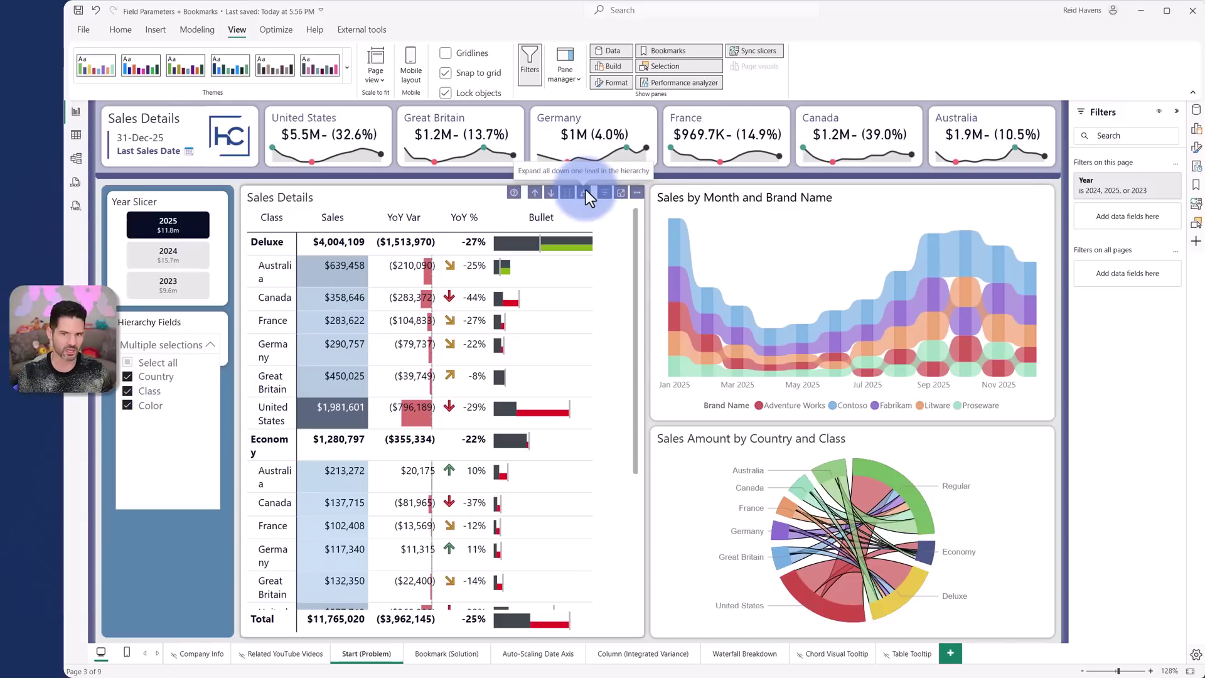
{"action": "left_click", "coordinate": [294, 224]}
{"action": "left_click_drag", "start_coordinate": [294, 225], "coordinate": [317, 225]}
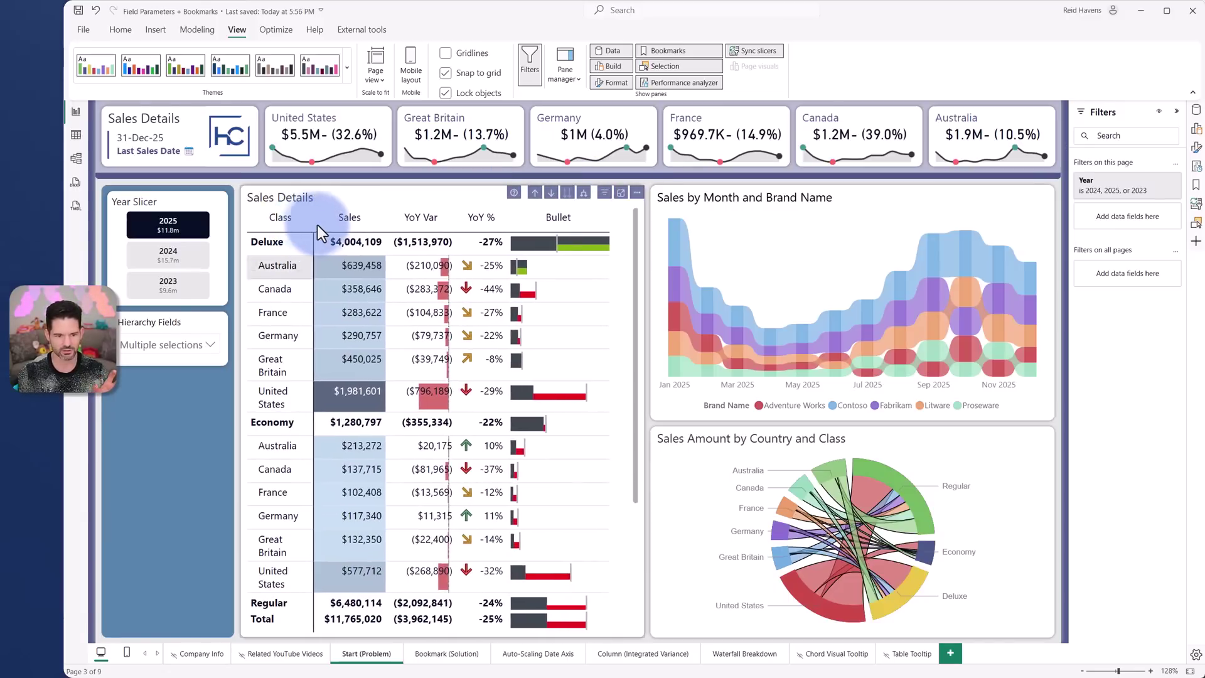
- Expand the Sales Details hierarchy down to the Color level and sort the table by Class in ascending order
{"action": "left_click", "coordinate": [588, 194]}
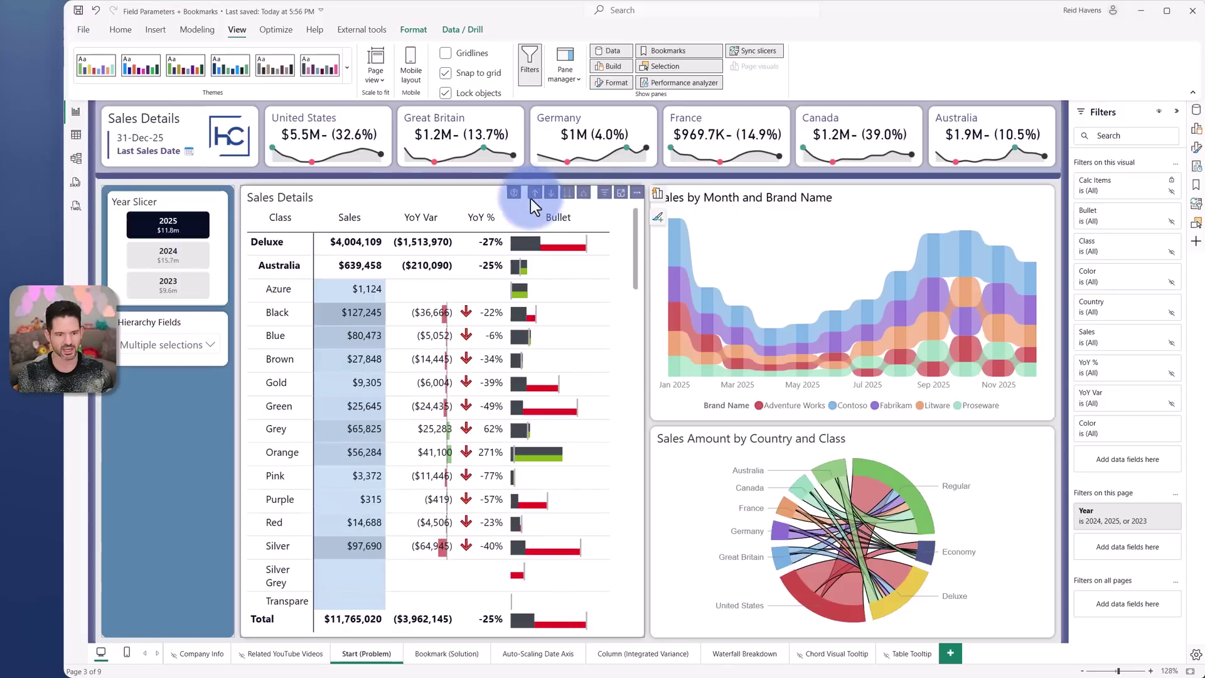
{"action": "left_click", "coordinate": [282, 218]}
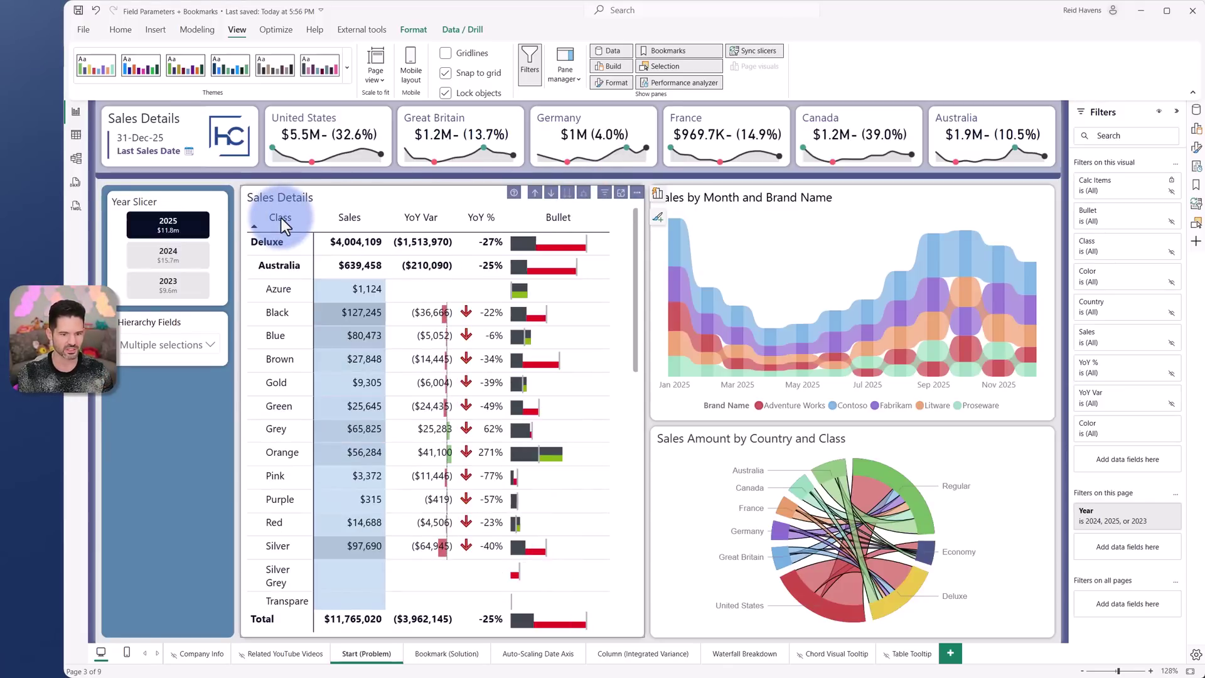
{"action": "left_click", "coordinate": [259, 242]}
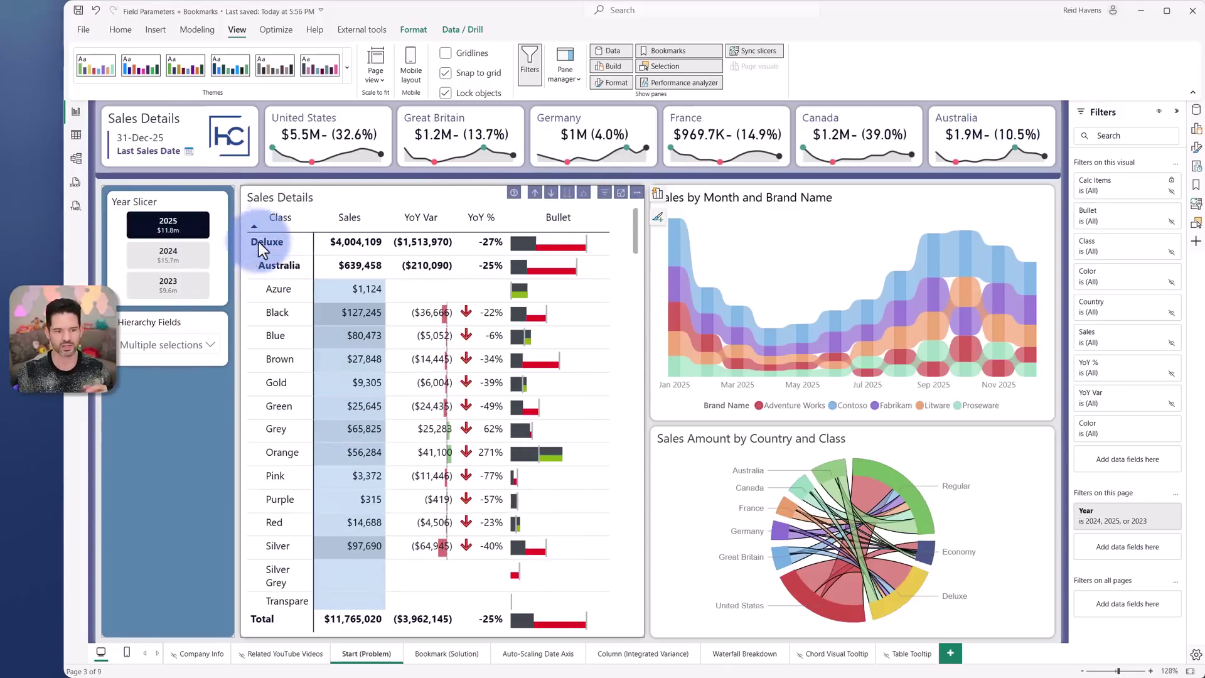
- Reselect the slicer's hierarchy fields so that their order is Color, Class, Country
{"action": "left_click", "coordinate": [153, 350]}
{"action": "left_click", "coordinate": [149, 393]}
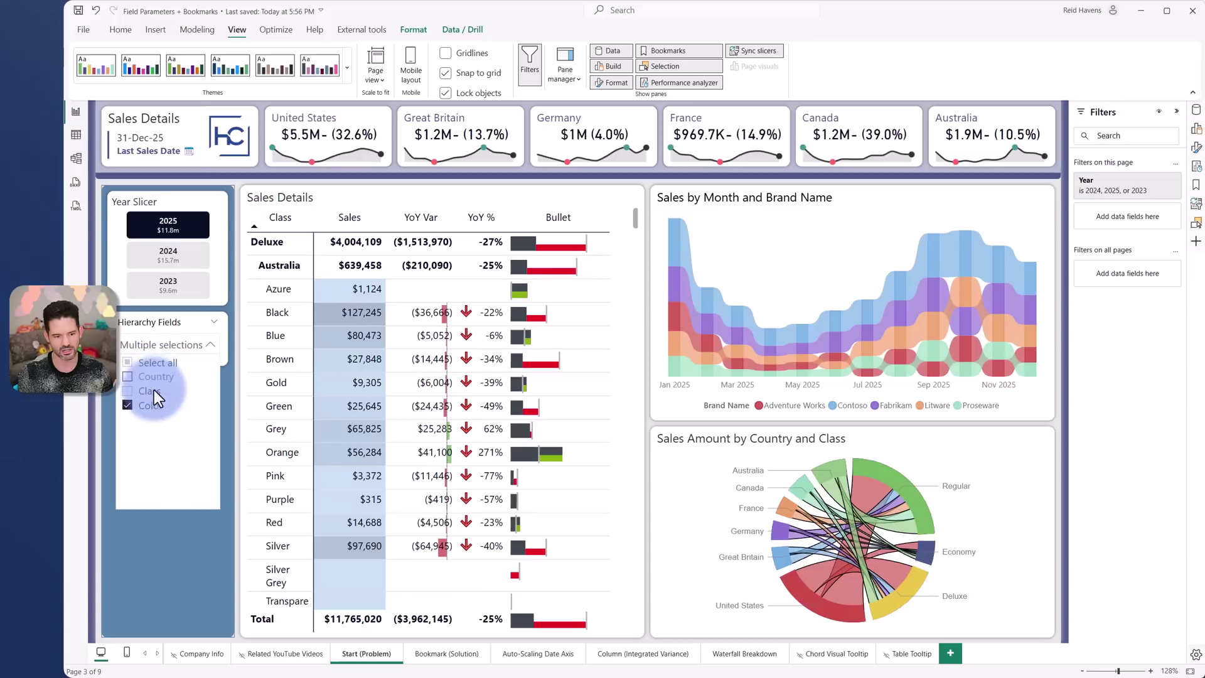
{"action": "left_click", "coordinate": [143, 403]}
{"action": "left_click", "coordinate": [134, 377]}
{"action": "left_click", "coordinate": [127, 406]}
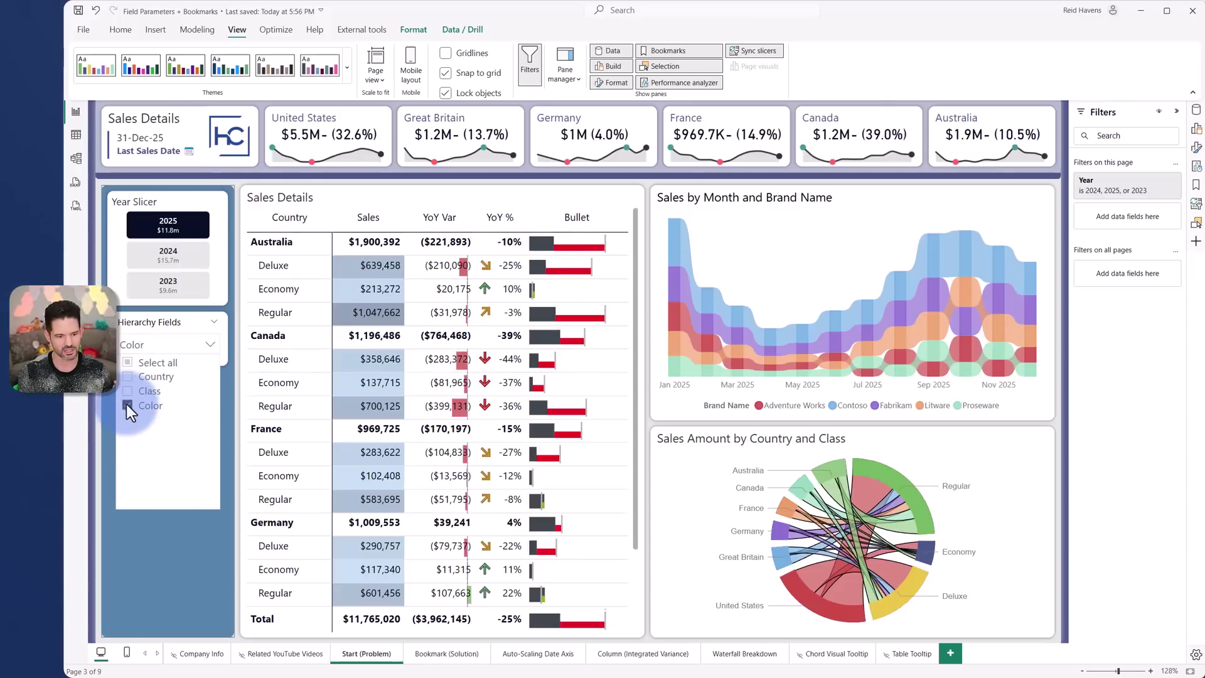
{"action": "left_click", "coordinate": [128, 377]}
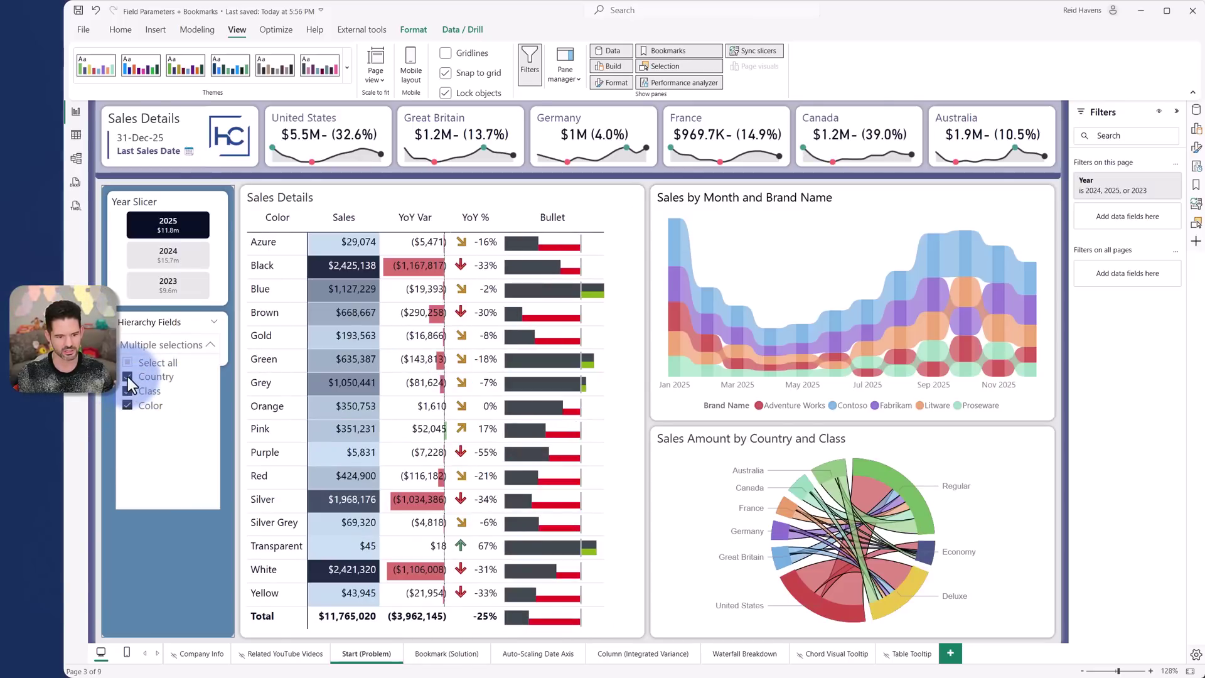
- Expand the whole Sales Details hierarchy from Color through Class down to the Country level
{"action": "left_click", "coordinate": [534, 219]}
{"action": "left_click", "coordinate": [584, 193]}
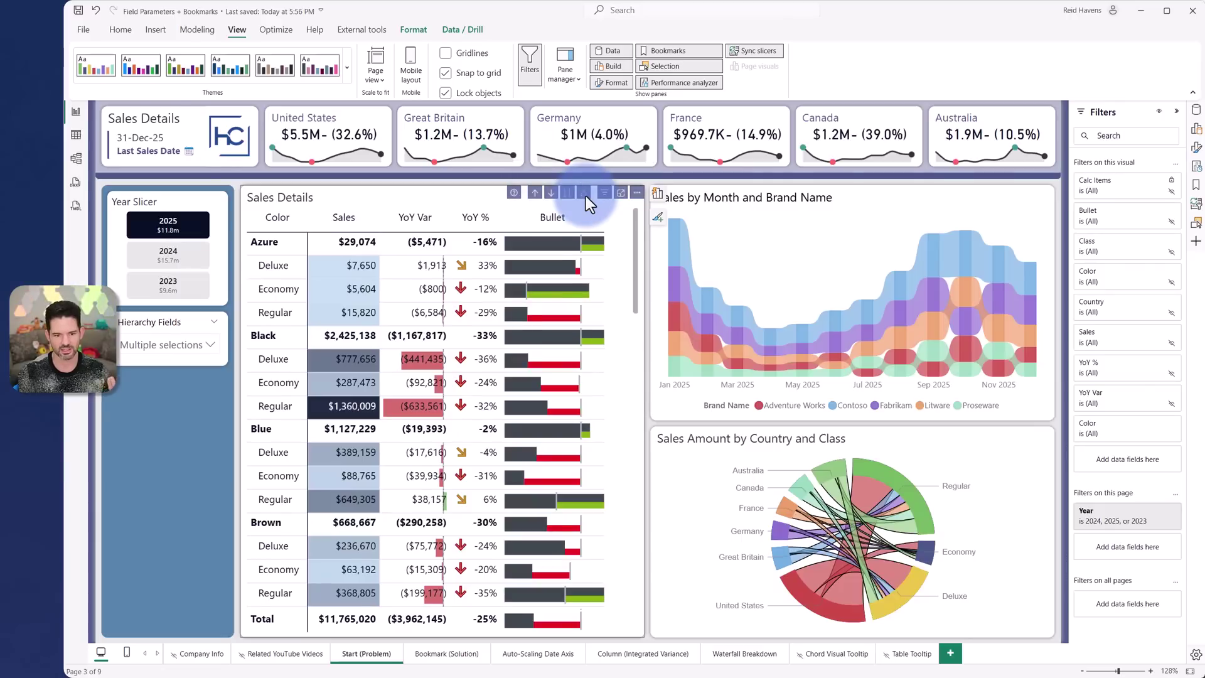
{"action": "left_click", "coordinate": [586, 197]}
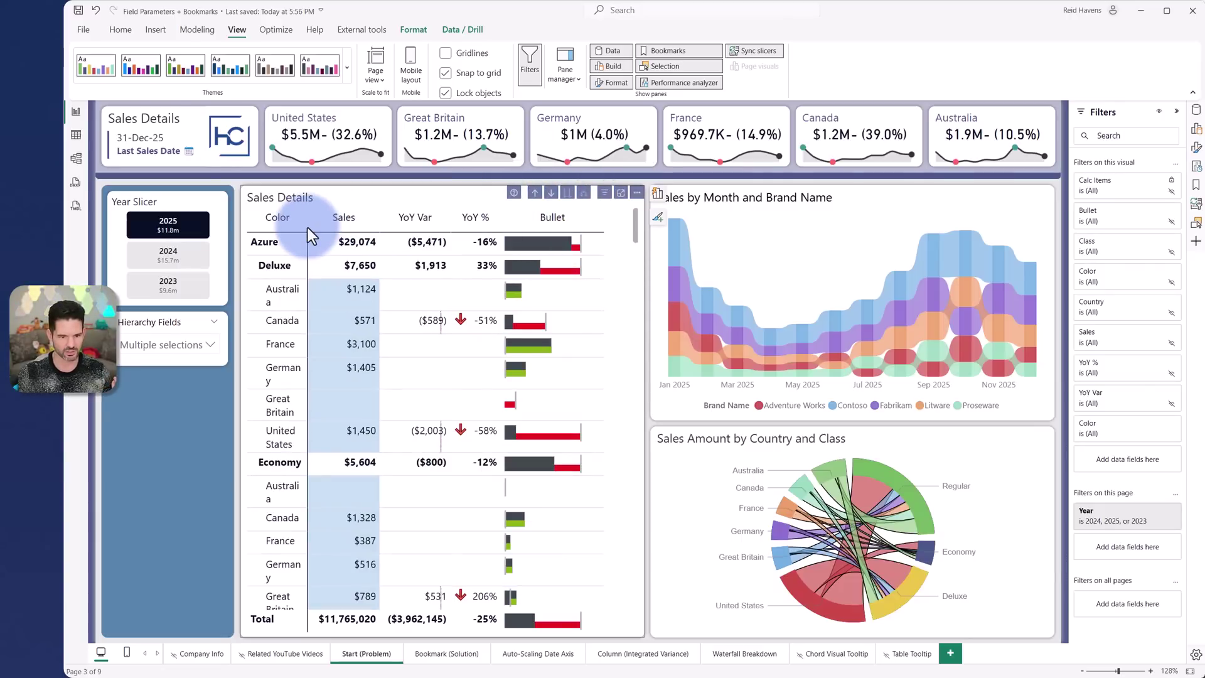
- Widen the Color column of the Sales Details table and sort the table by Sales in descending order
{"action": "left_click_drag", "start_coordinate": [309, 227], "coordinate": [324, 227]}
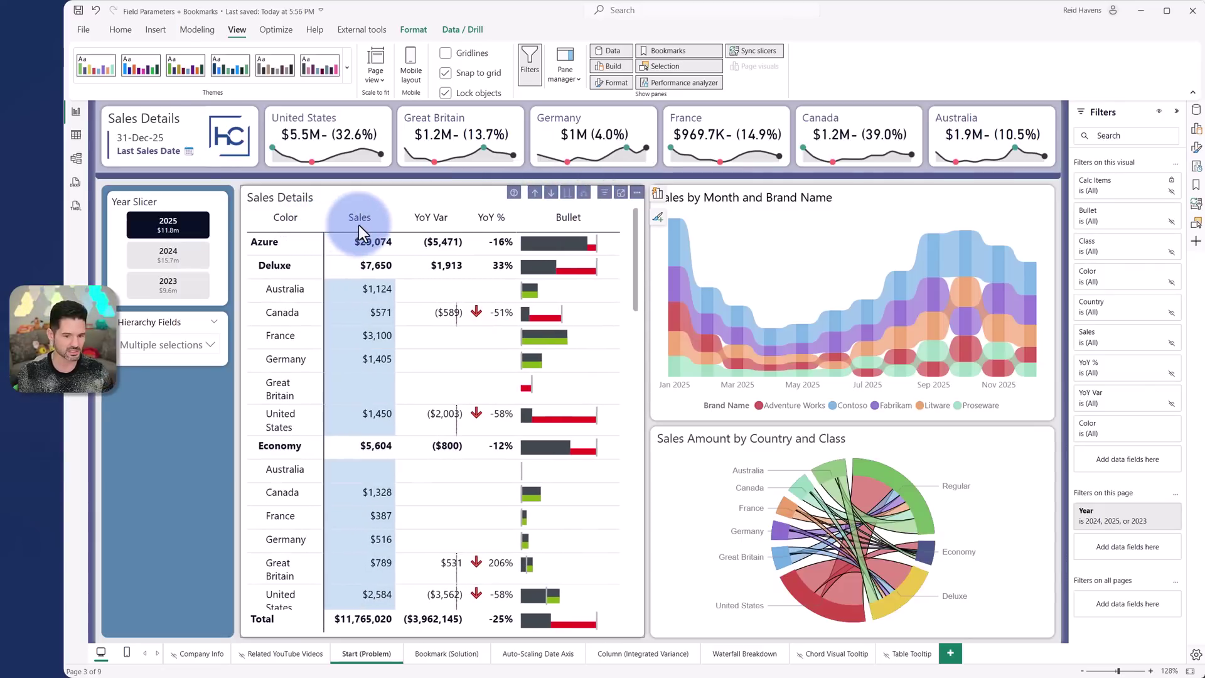
{"action": "left_click", "coordinate": [358, 219]}
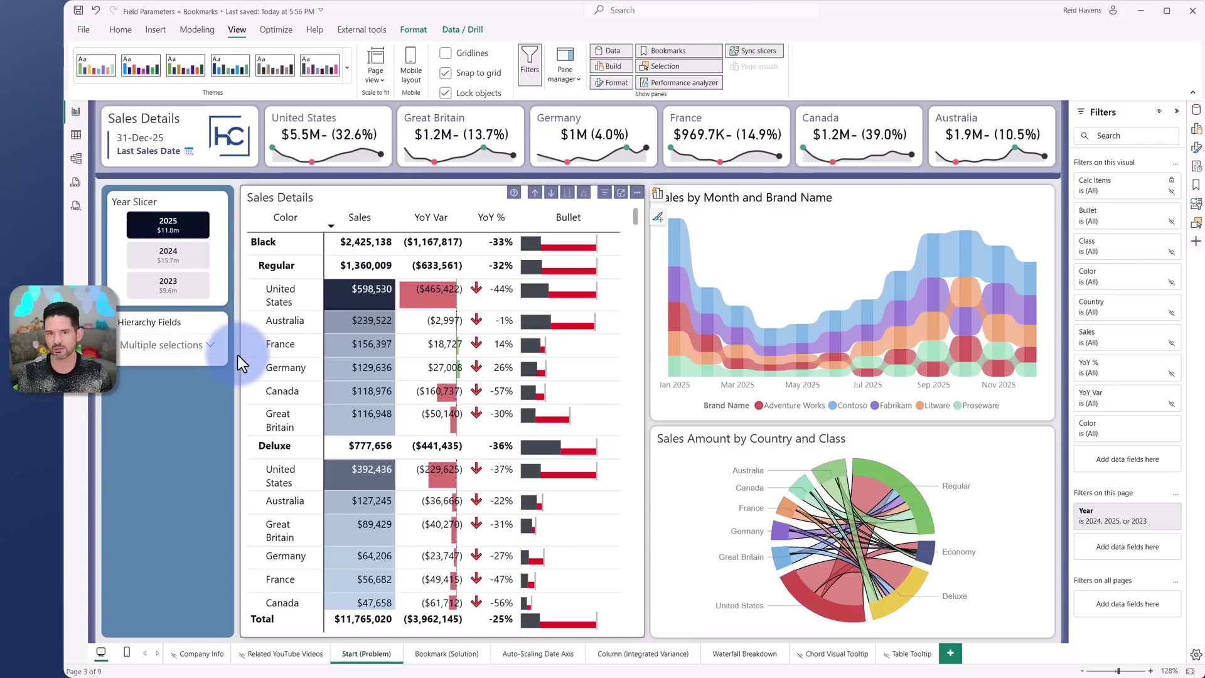
- Go to the Bookmark (Solution) page and apply the by Country and by Class table hierarchy configurations in turn
{"action": "left_click", "coordinate": [444, 654]}
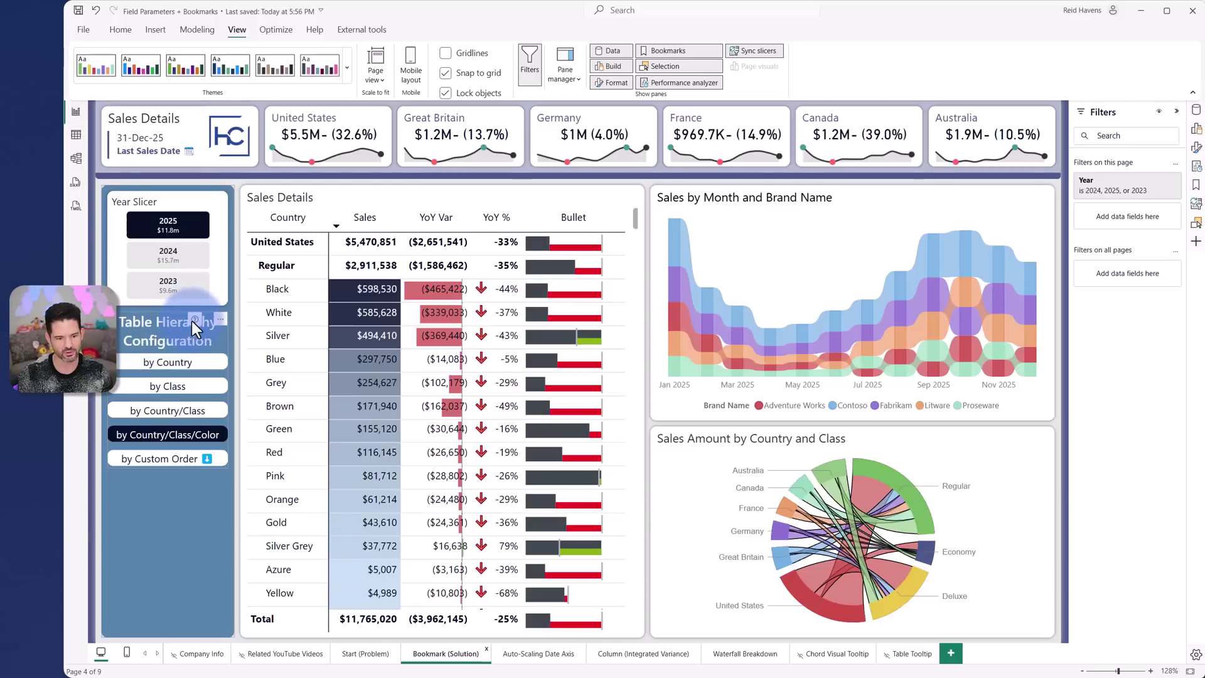
{"action": "mouse_move", "coordinate": [193, 321]}
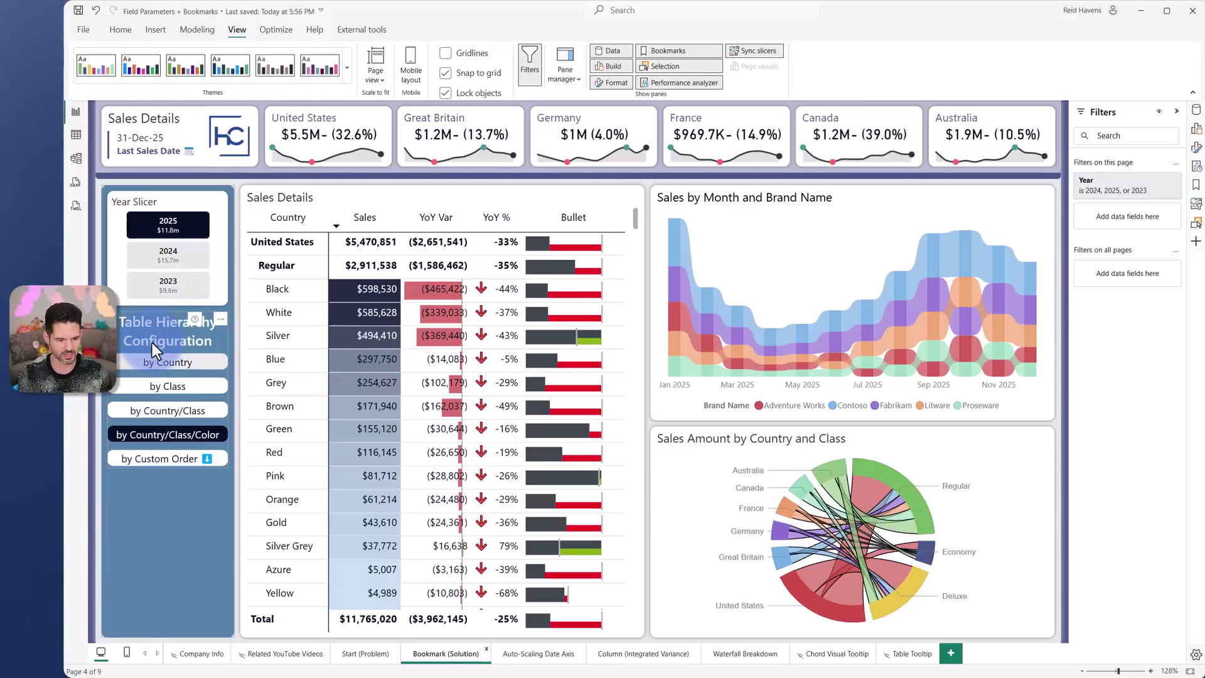
{"action": "left_click", "coordinate": [156, 366]}
{"action": "left_click", "coordinate": [166, 381]}
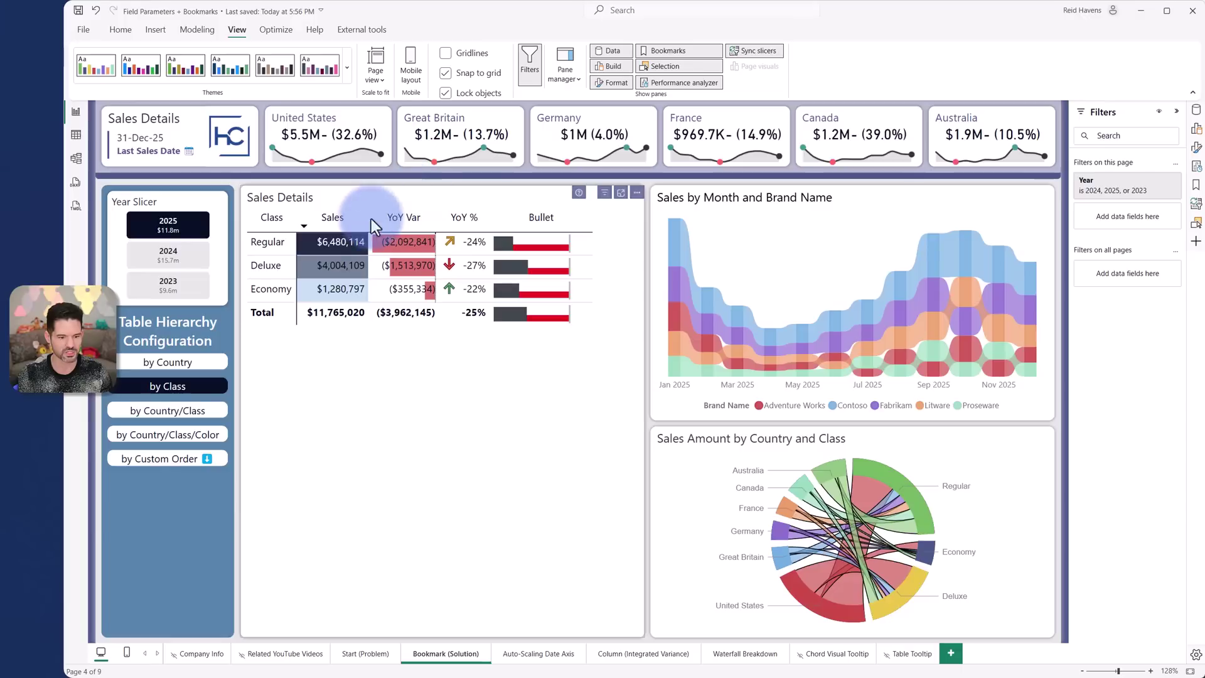
- Examine the Hierarchy Fields filter on the Sales Details table and the field parameter it comes from
{"action": "left_click", "coordinate": [155, 325]}
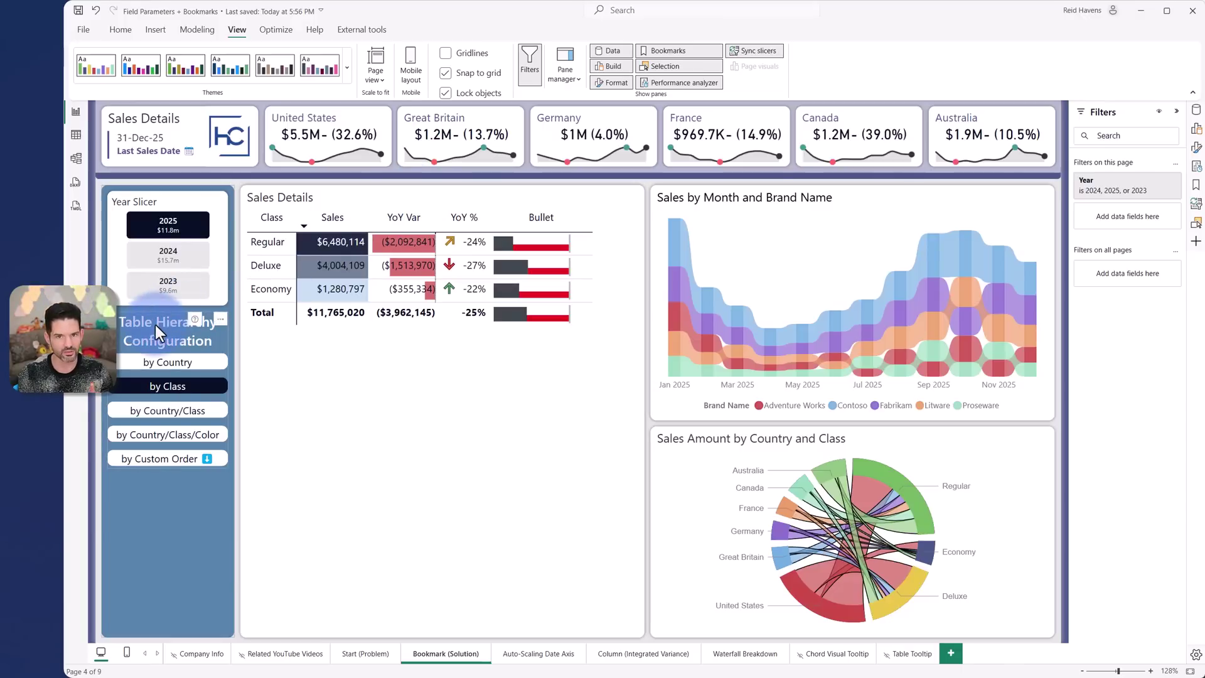
{"action": "left_click", "coordinate": [299, 223]}
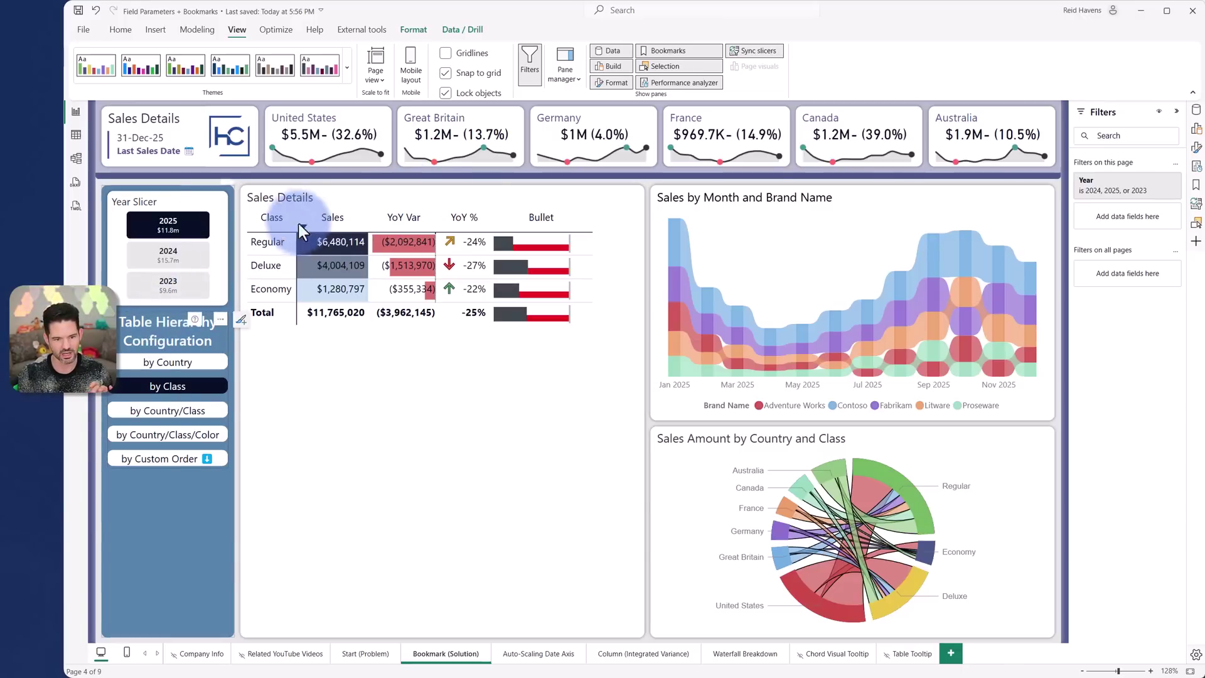
{"action": "left_click", "coordinate": [334, 198]}
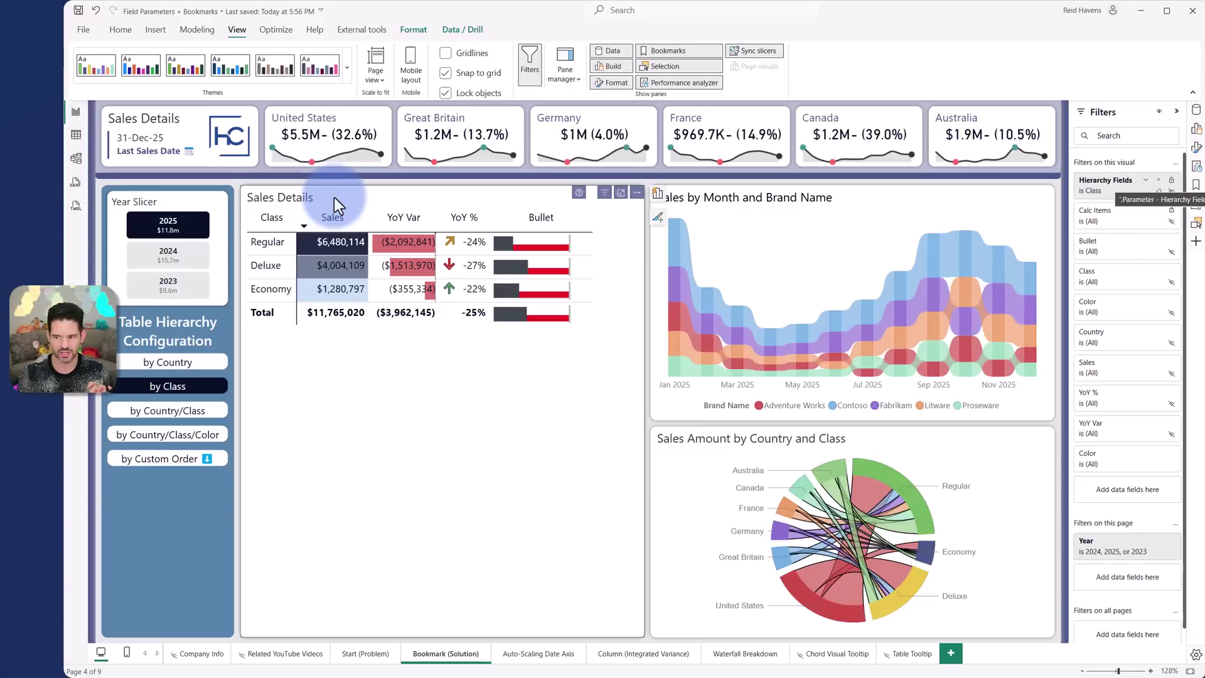
{"action": "left_click", "coordinate": [1196, 111]}
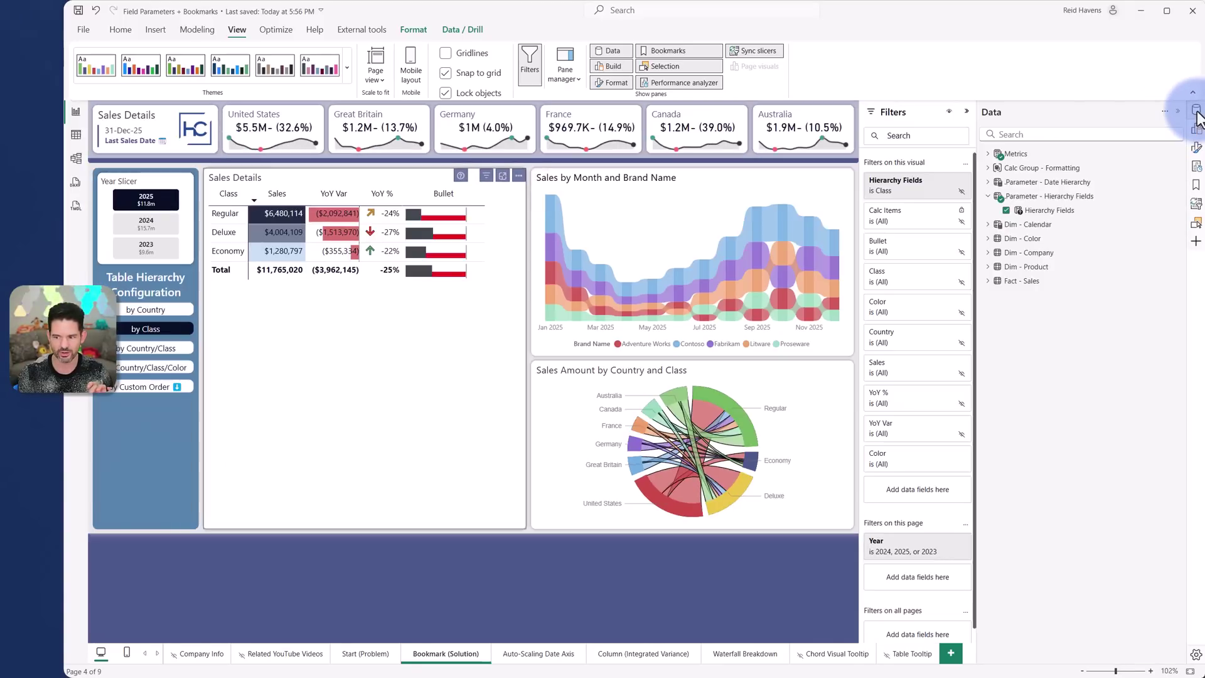
{"action": "left_click", "coordinate": [936, 181]}
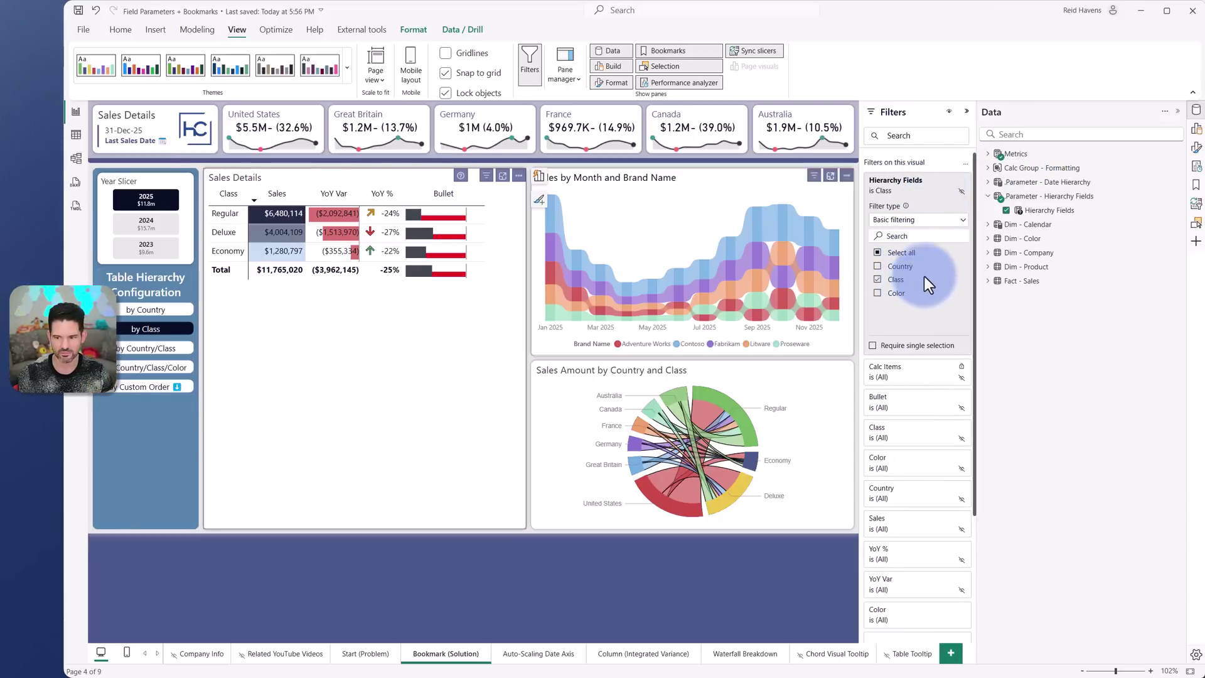
{"action": "left_click", "coordinate": [1178, 111]}
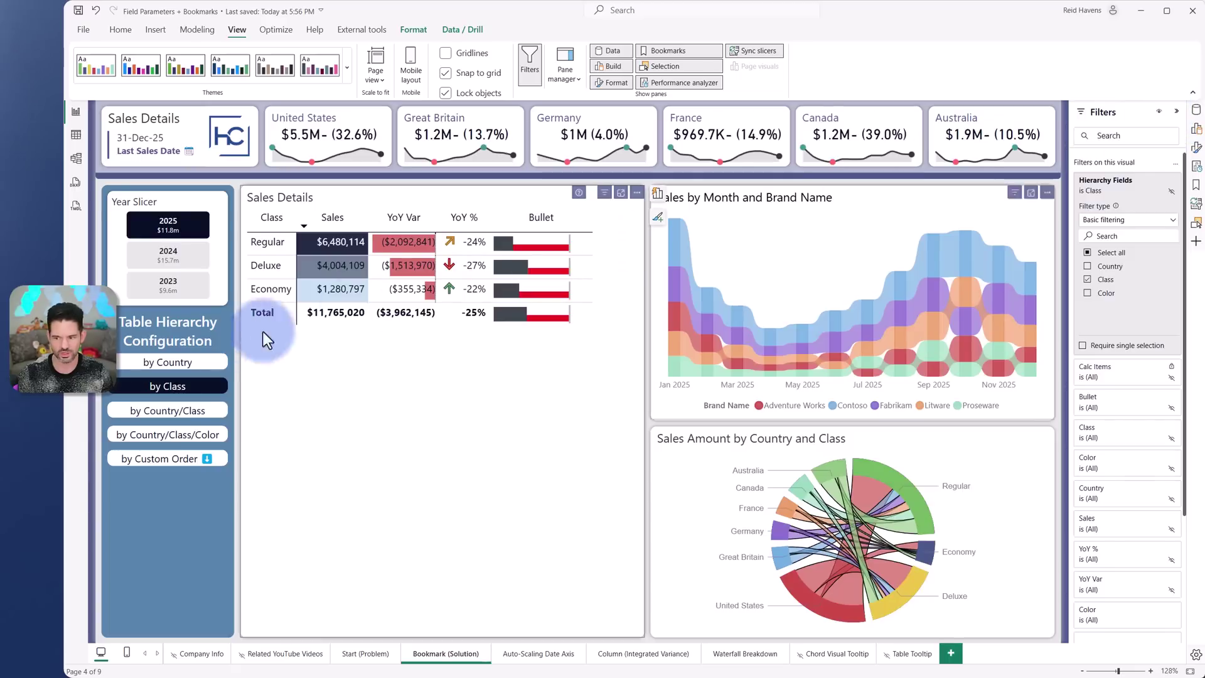
- Apply the by Country, by Class and by Country/Class table hierarchy configurations one after another
{"action": "left_click", "coordinate": [163, 355]}
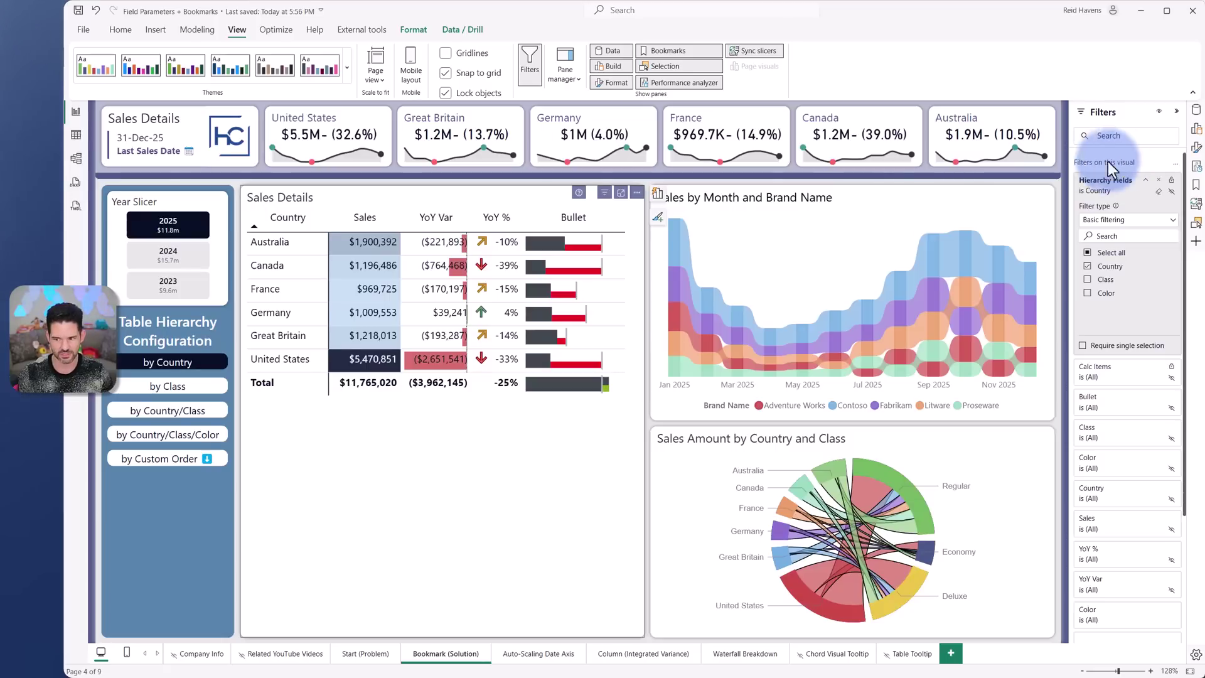
{"action": "left_click", "coordinate": [138, 387]}
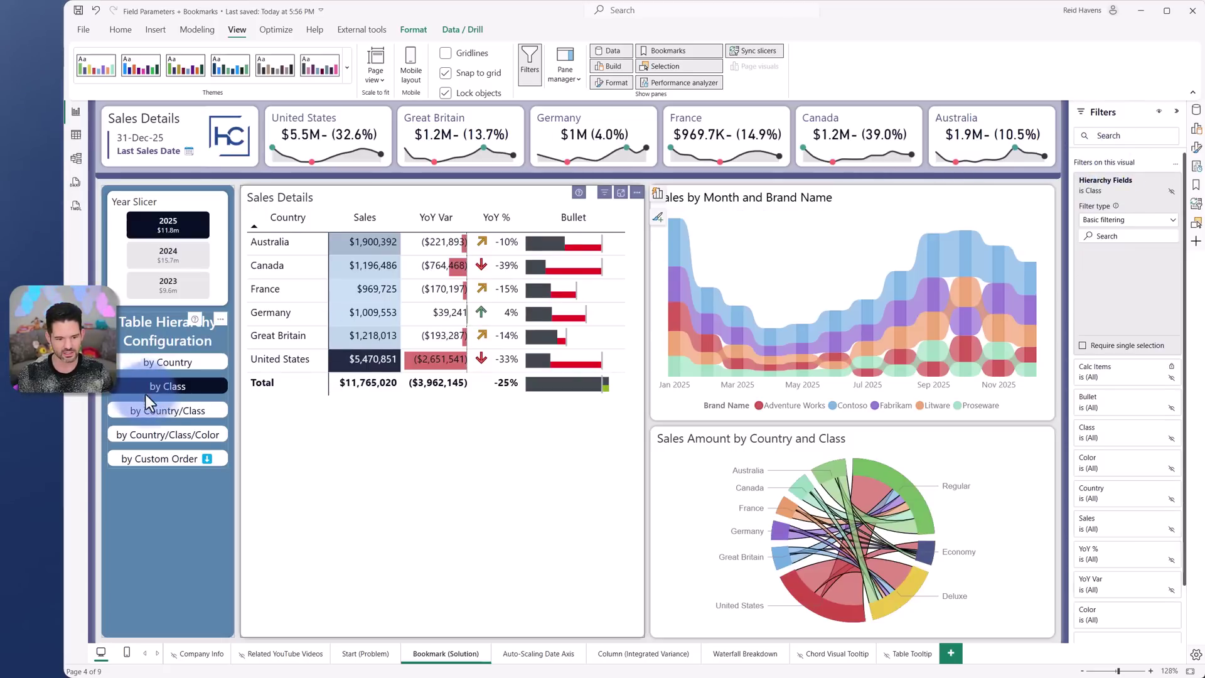
{"action": "left_click", "coordinate": [165, 412]}
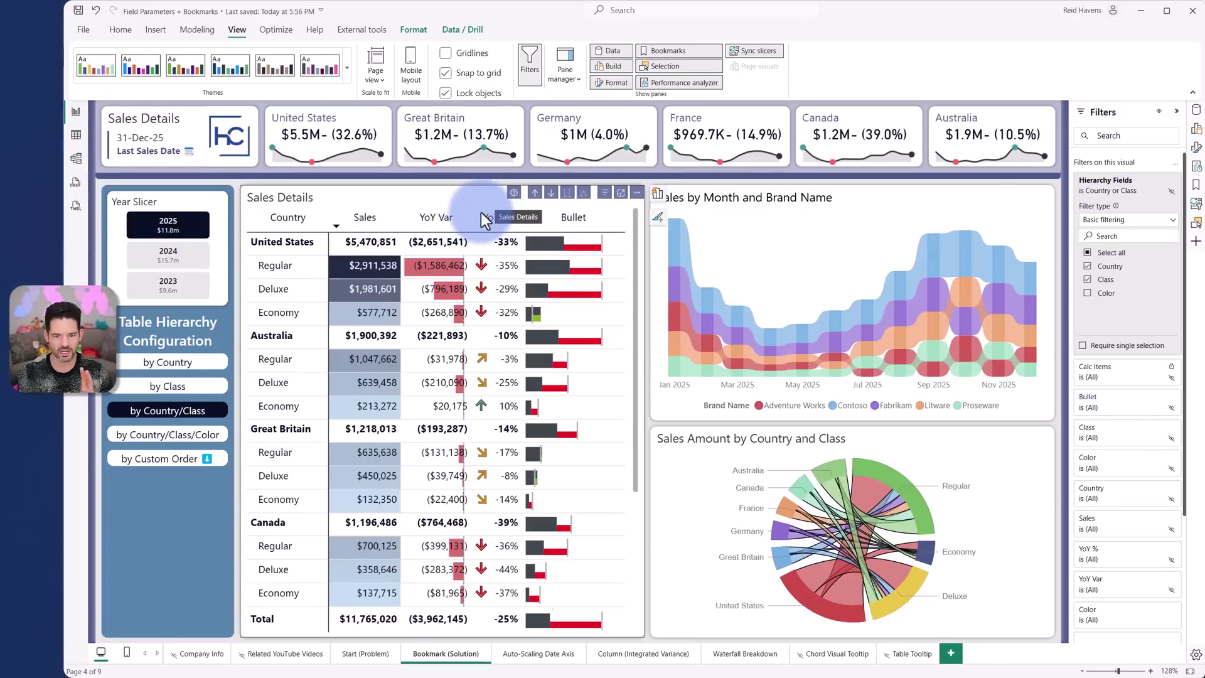
- Show the report's bookmarks and inspect which states the by Country/Class bookmark captures
{"action": "left_click", "coordinate": [1195, 186]}
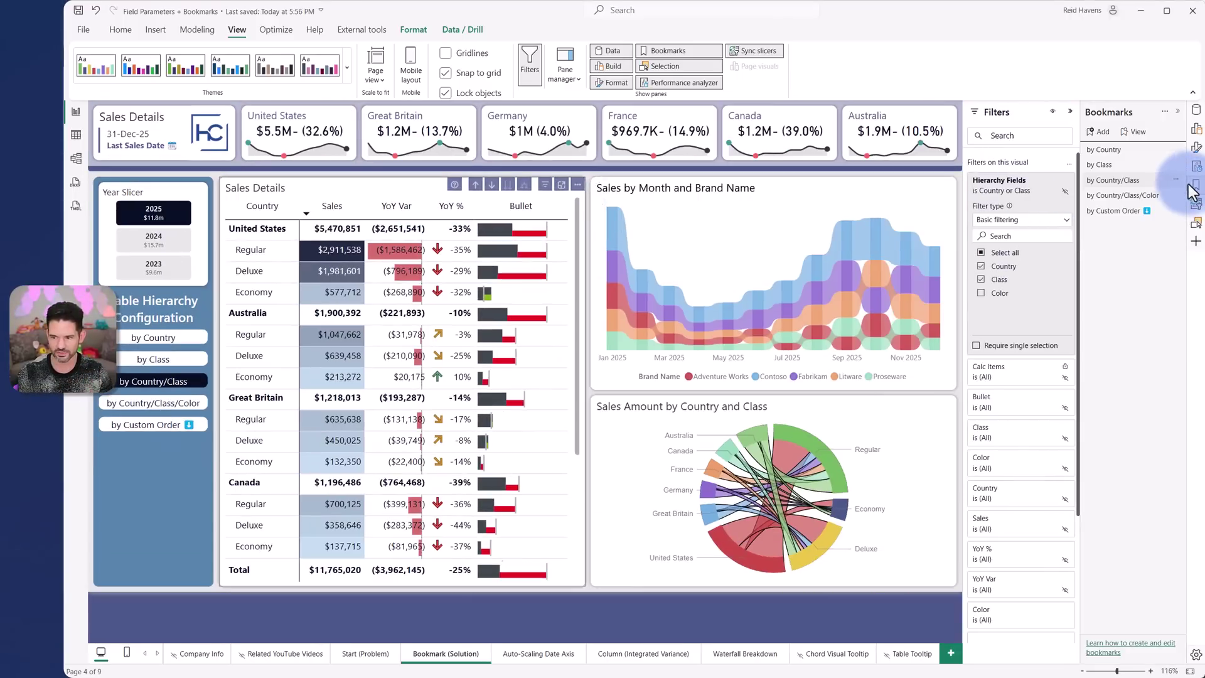
{"action": "left_click", "coordinate": [1175, 180]}
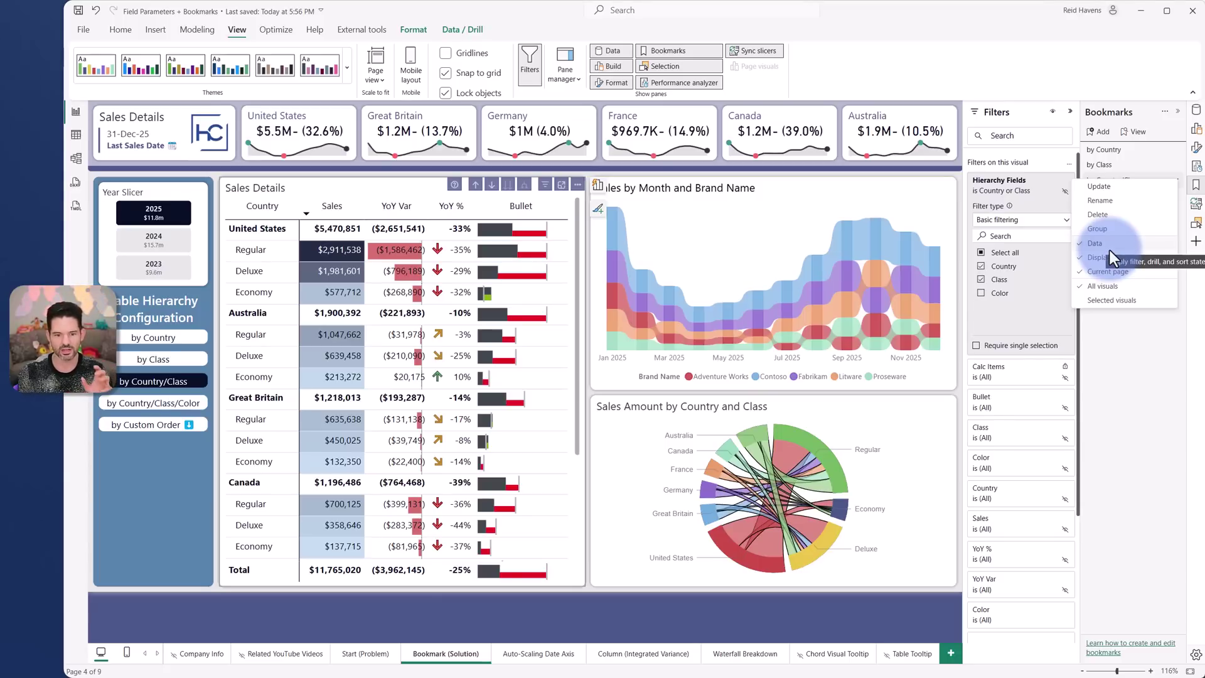
{"action": "left_click", "coordinate": [1153, 362]}
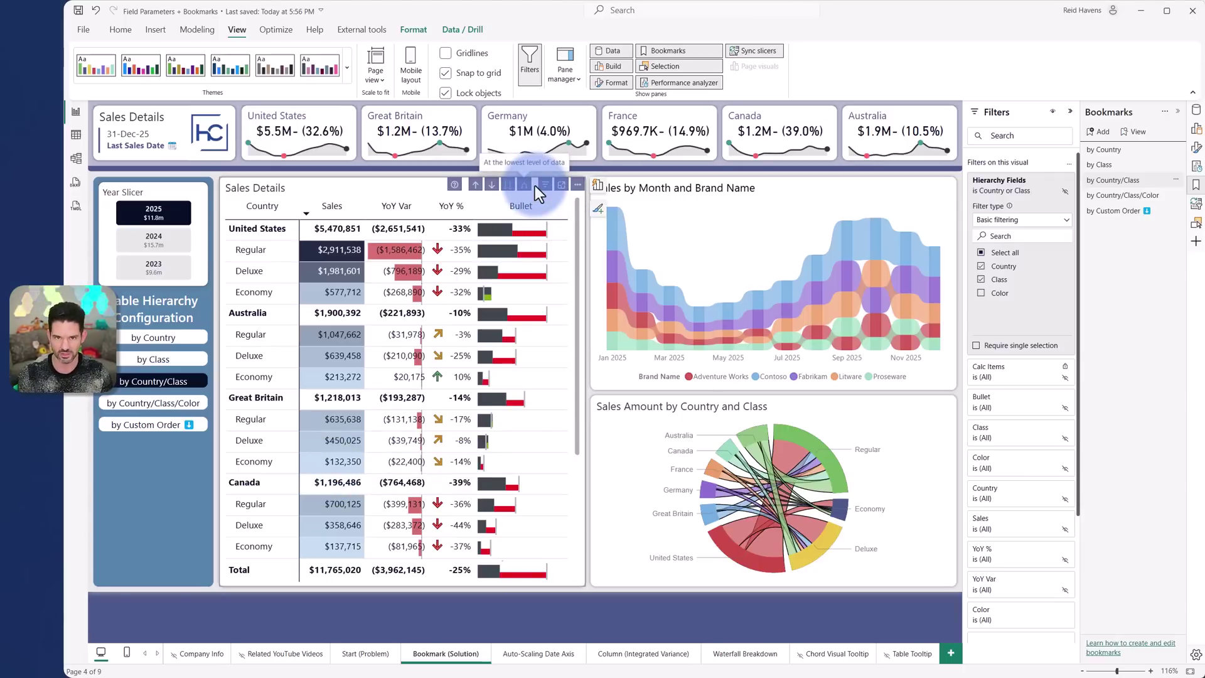
- Apply the by Country/Class/Color hierarchy configuration, followed by the by Custom Order configuration
{"action": "left_click", "coordinate": [153, 400]}
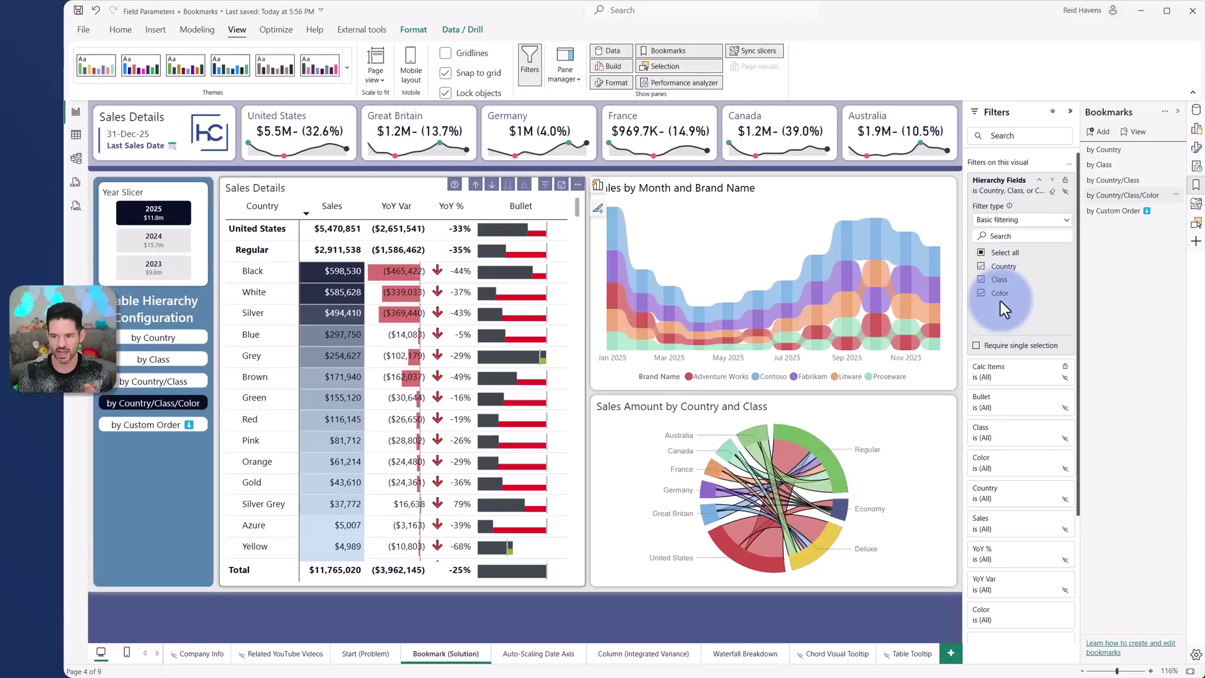
{"action": "left_click_drag", "start_coordinate": [1001, 303], "coordinate": [381, 394]}
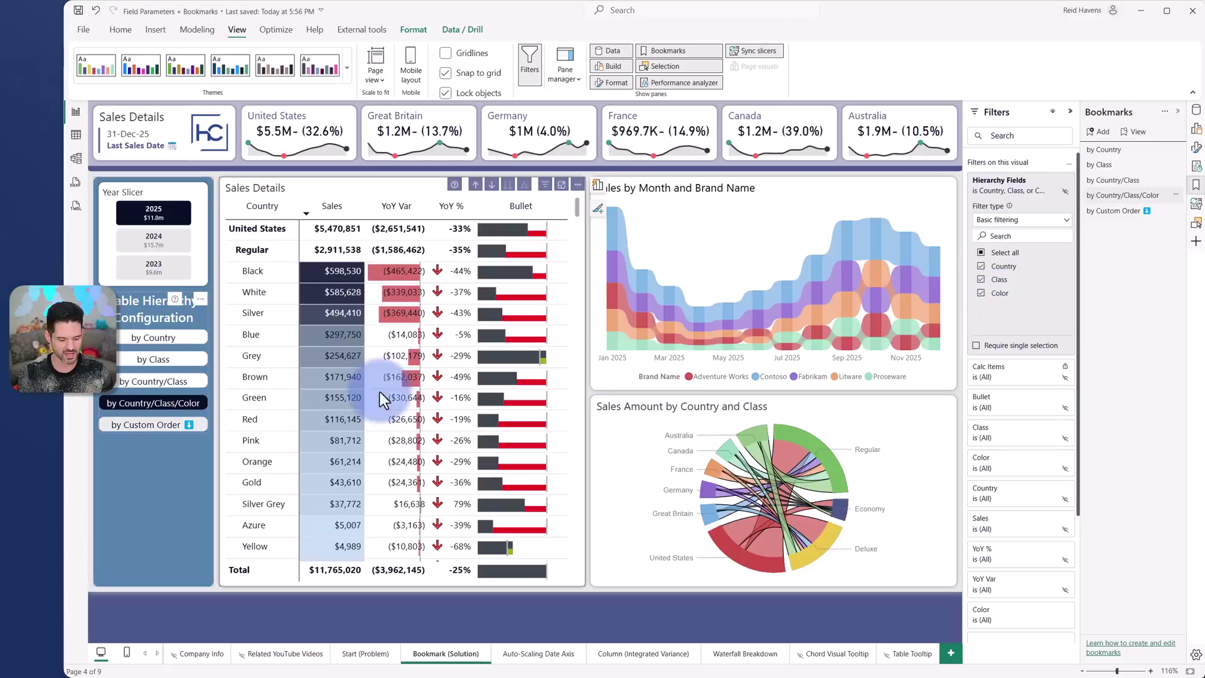
{"action": "left_click", "coordinate": [157, 425]}
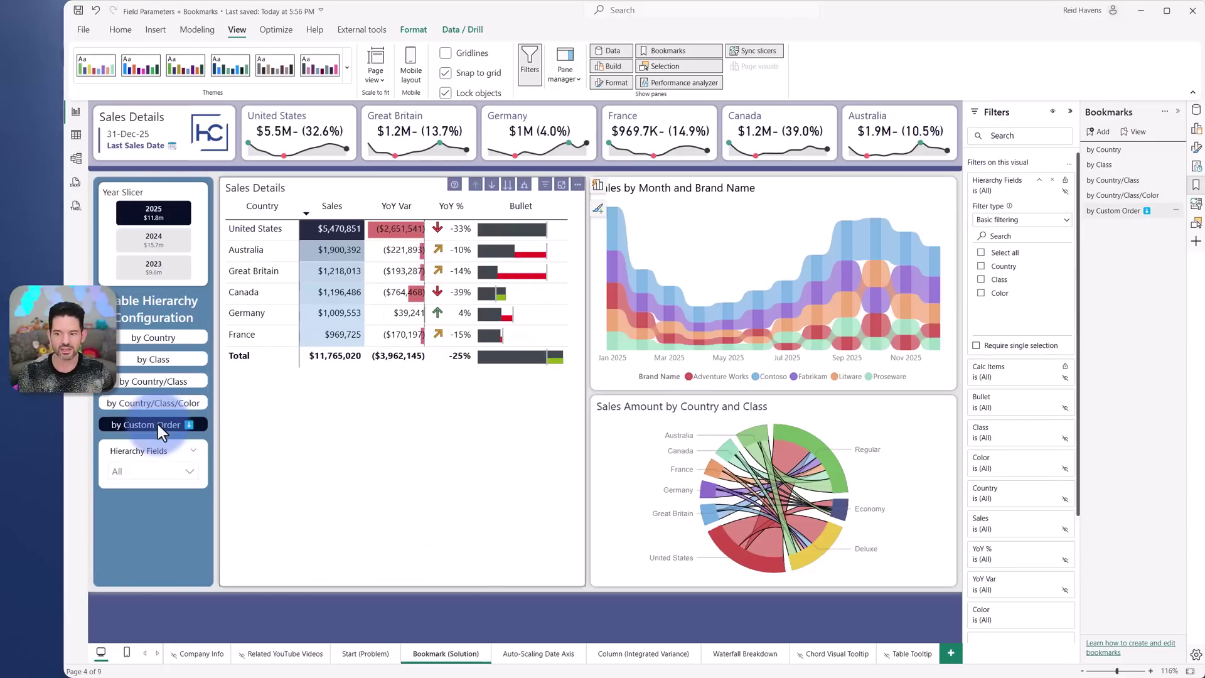
- Show the page's layer order and locate the Hierarchy Slicer within the Slicers group
{"action": "left_click", "coordinate": [133, 455]}
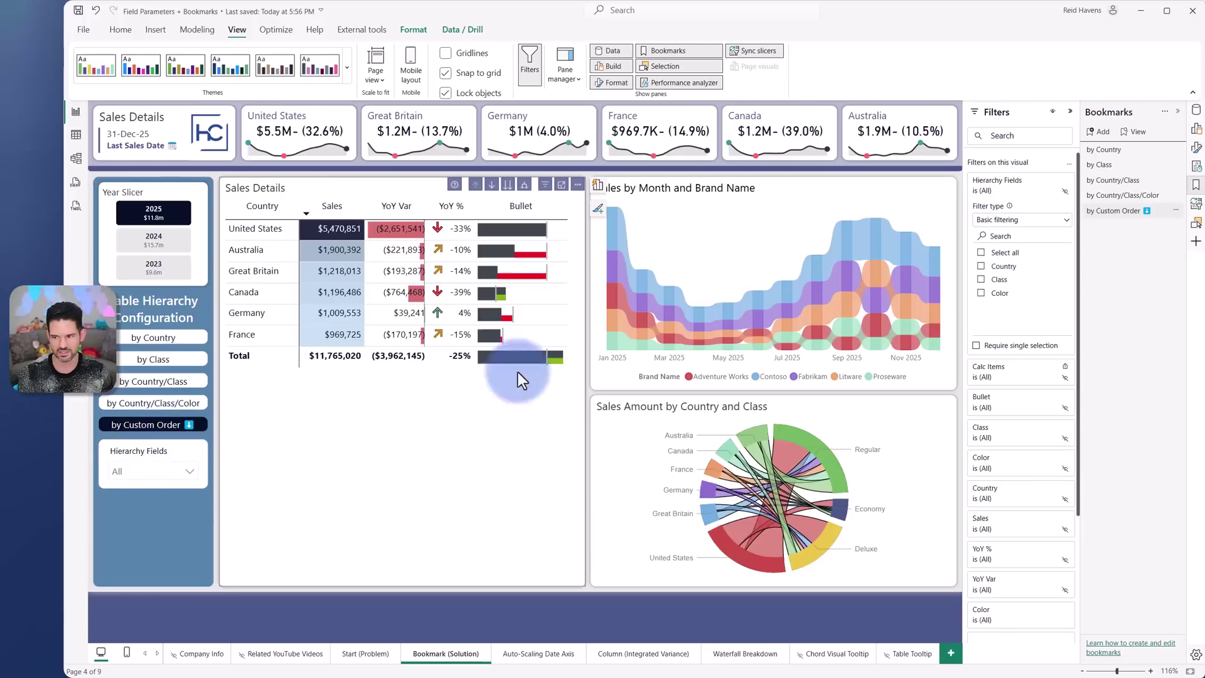
{"action": "left_click", "coordinate": [1199, 229]}
{"action": "left_click", "coordinate": [1019, 256]}
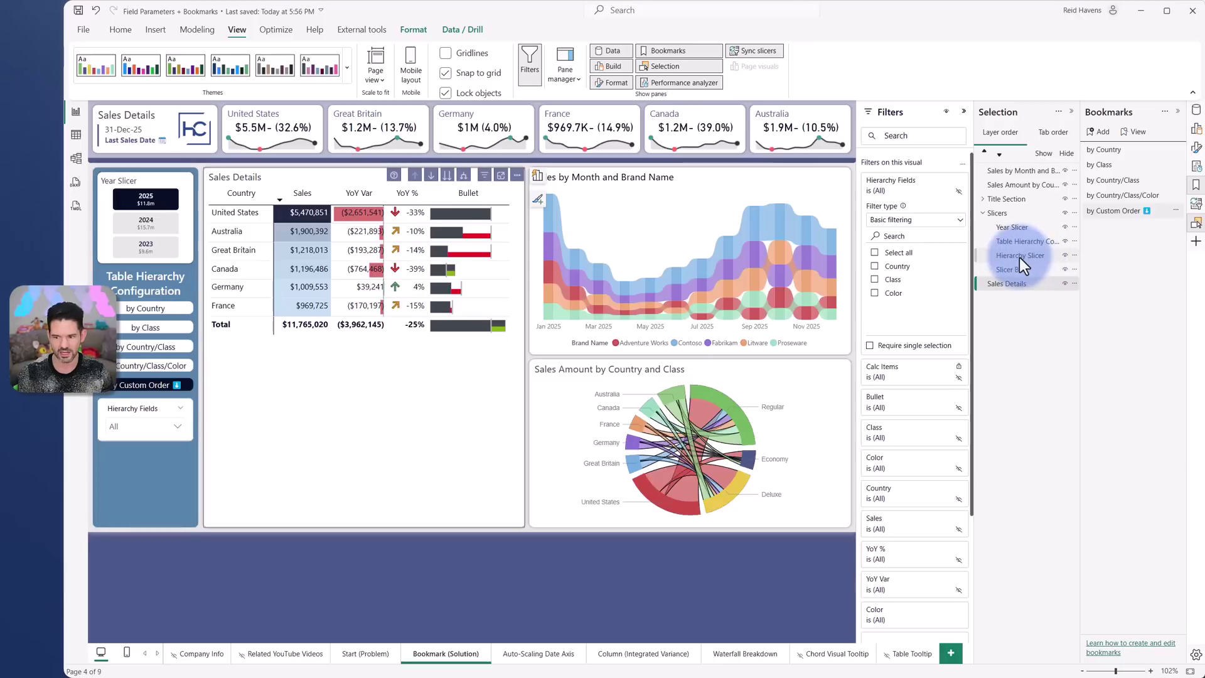
- Check the Hierarchy Fields slicer and the Table Hierarchy Configuration navigator, and hide the Hierarchy Slicer from the page
{"action": "left_click", "coordinate": [121, 410]}
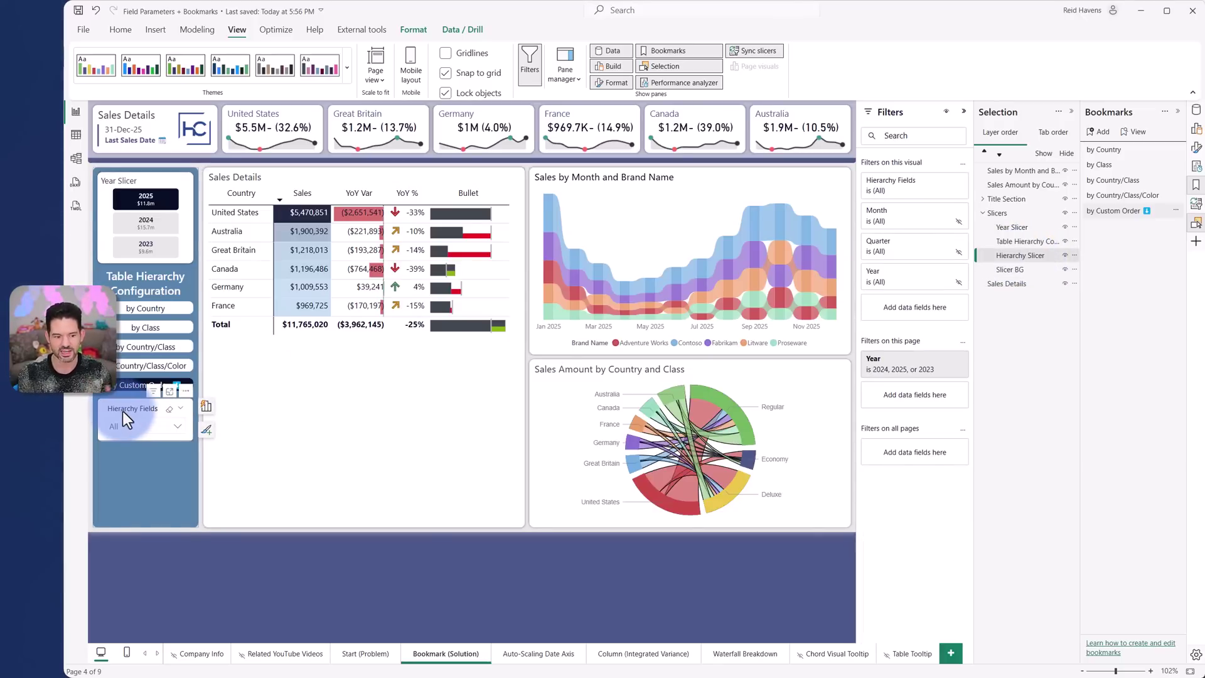
{"action": "left_click", "coordinate": [138, 419]}
{"action": "left_click", "coordinate": [135, 423]}
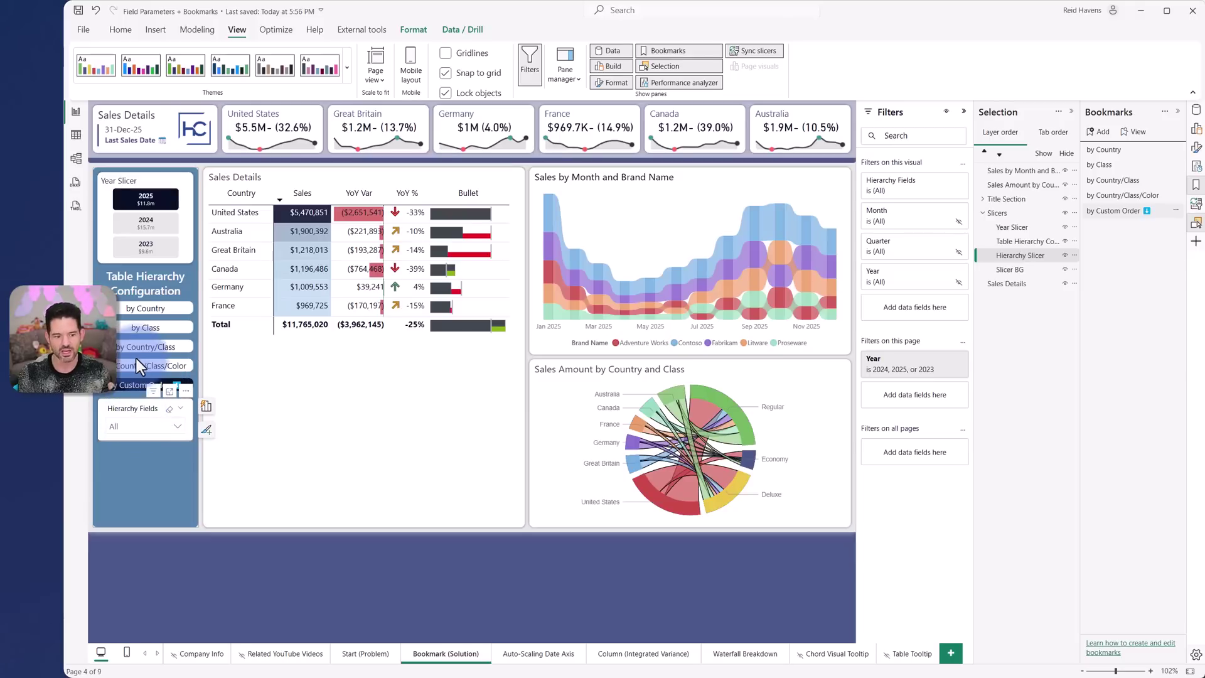
{"action": "left_click", "coordinate": [120, 284]}
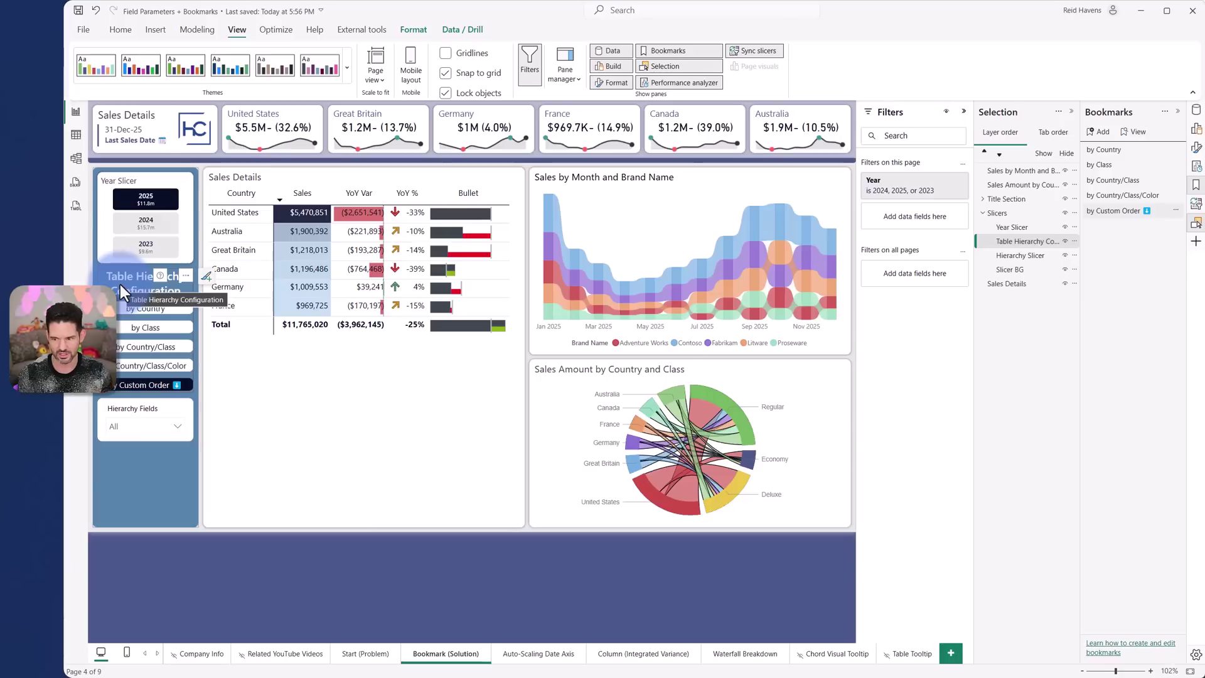
{"action": "left_click", "coordinate": [1065, 256]}
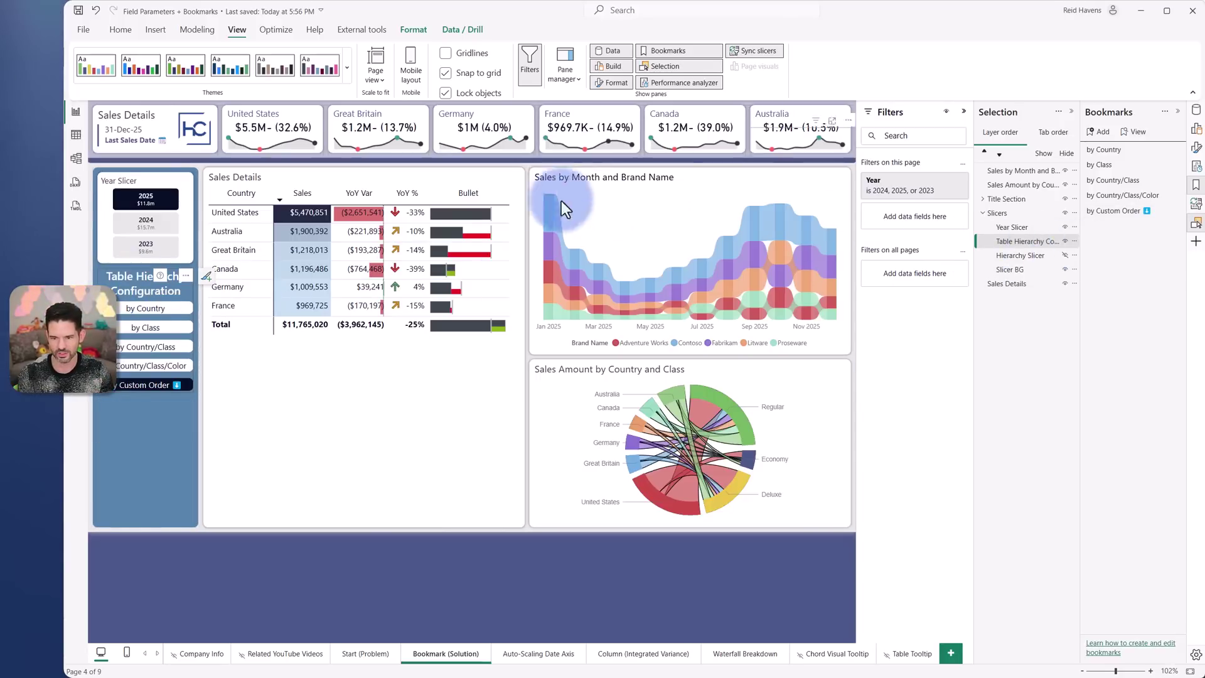
- Filter the Sales Details table's Hierarchy Fields to Class, Country and Color, selecting them in that order
{"action": "left_click", "coordinate": [347, 176]}
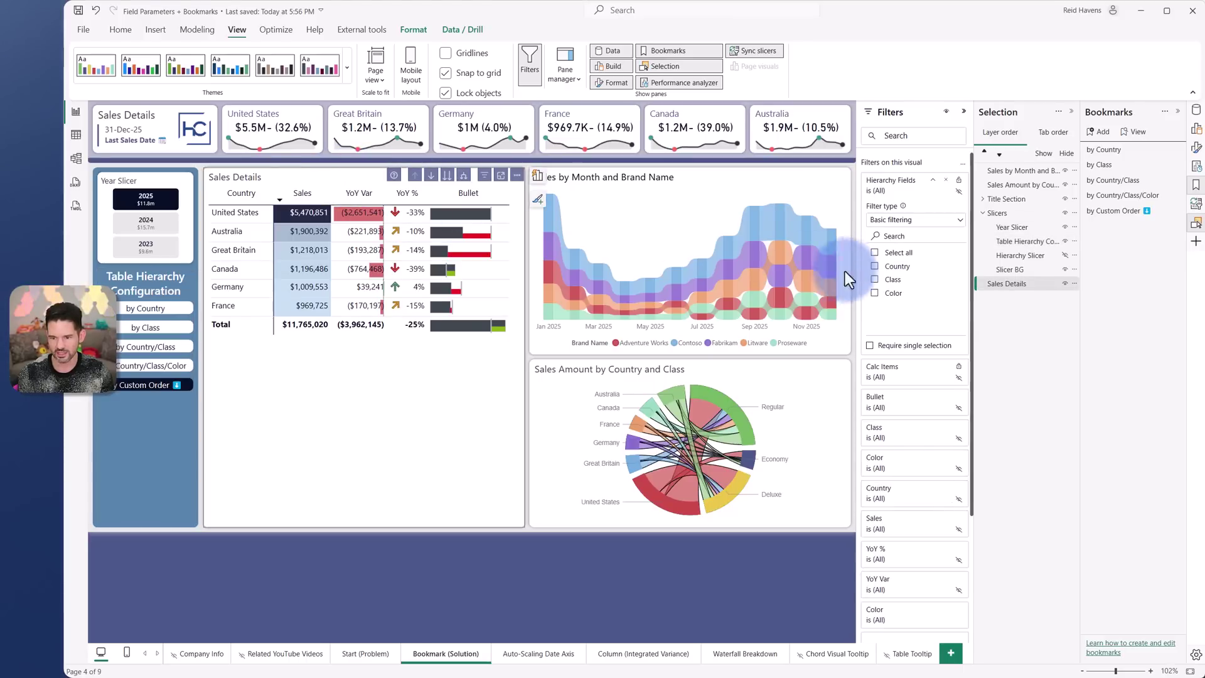
{"action": "left_click", "coordinate": [891, 280]}
{"action": "left_click", "coordinate": [896, 267]}
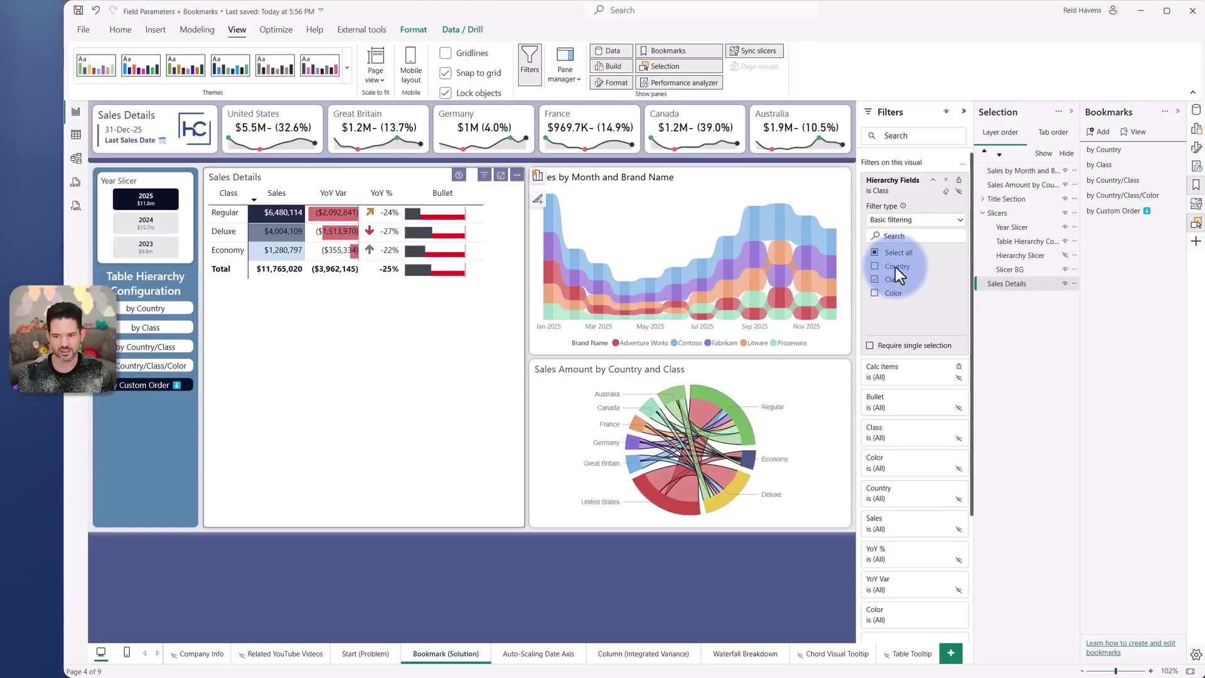
{"action": "left_click", "coordinate": [890, 293]}
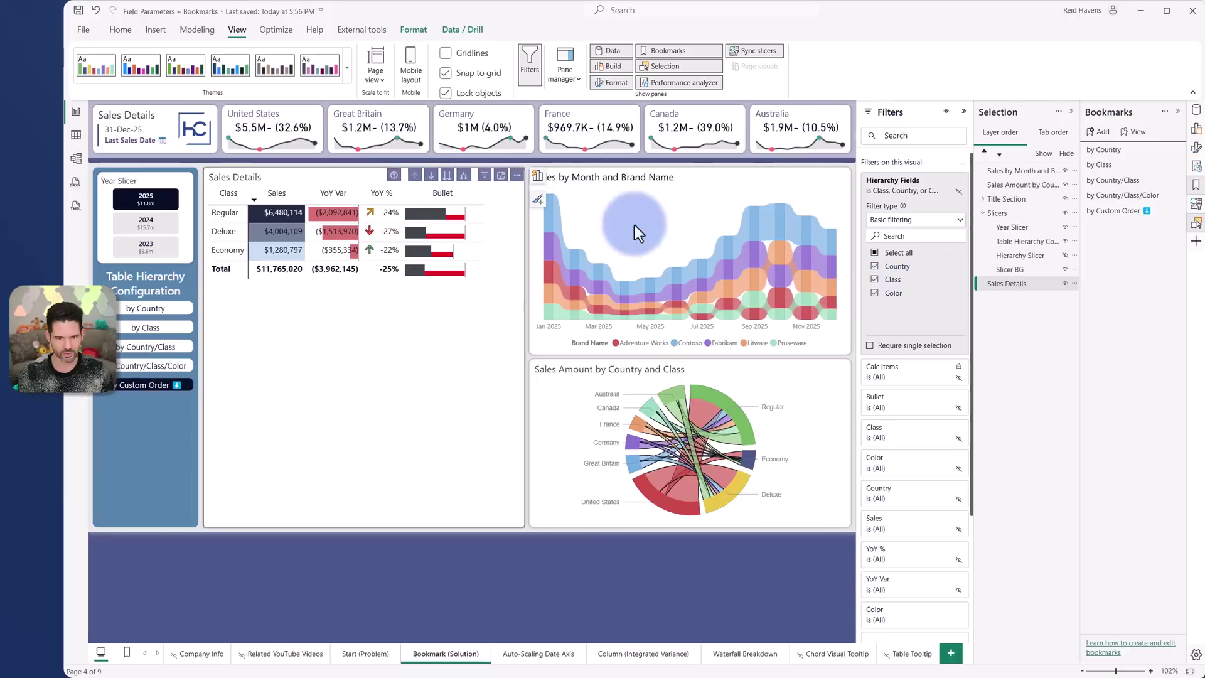
- Expand the Sales Details table to all hierarchy levels, widen its first column and sort the rows ascending by Class
{"action": "left_click", "coordinate": [462, 176]}
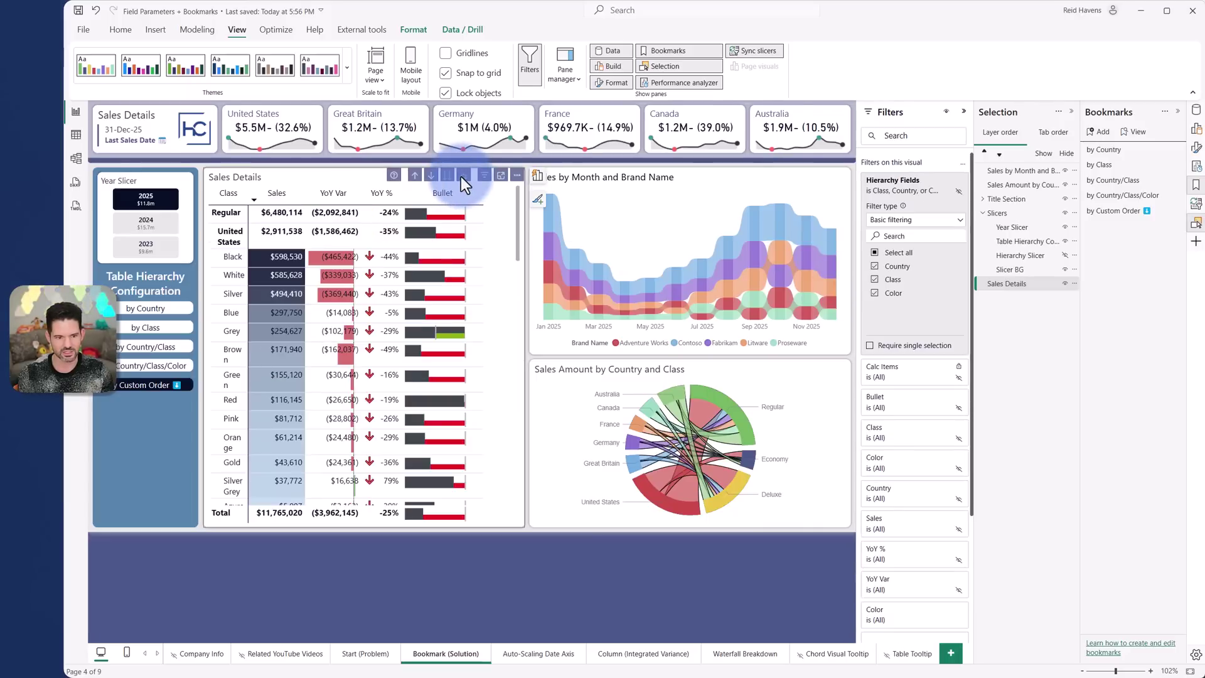
{"action": "left_click_drag", "start_coordinate": [247, 196], "coordinate": [266, 196]}
{"action": "left_click", "coordinate": [242, 197]}
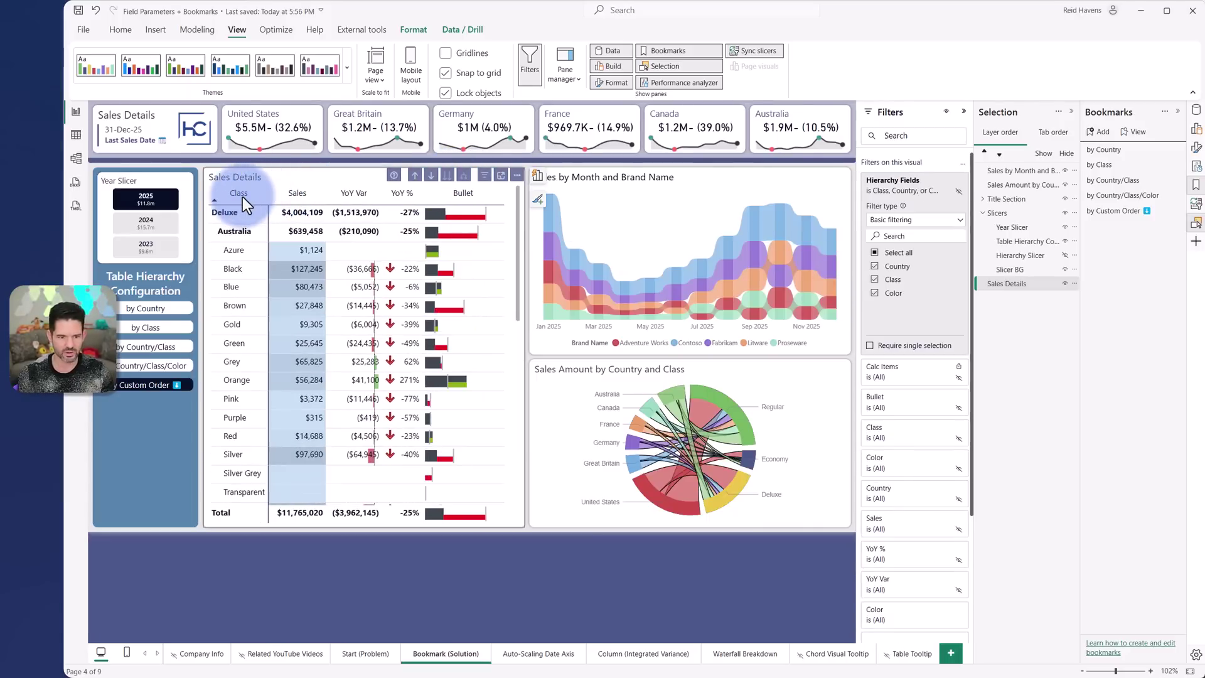
- Add a bookmark with the Hierarchy Slicer and Sales Details table selected, and name it by Class/Country/Color
{"action": "left_click", "coordinate": [1030, 257]}
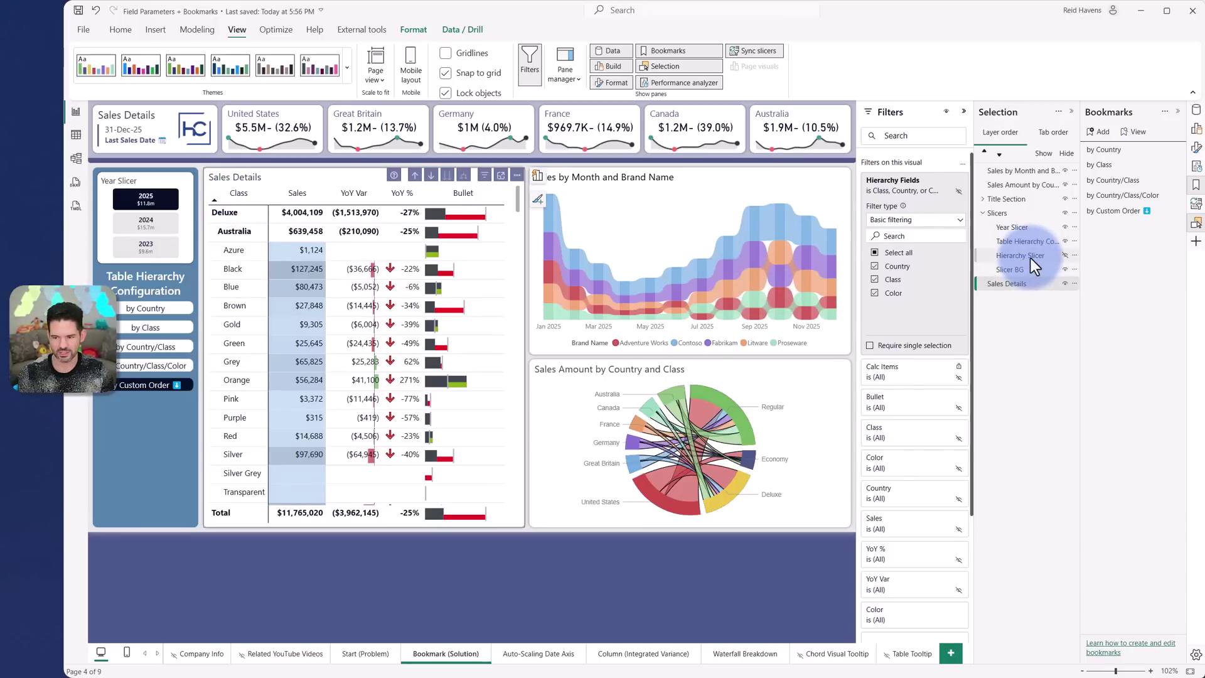
{"action": "left_click", "coordinate": [1002, 286], "text": "ctrl"}
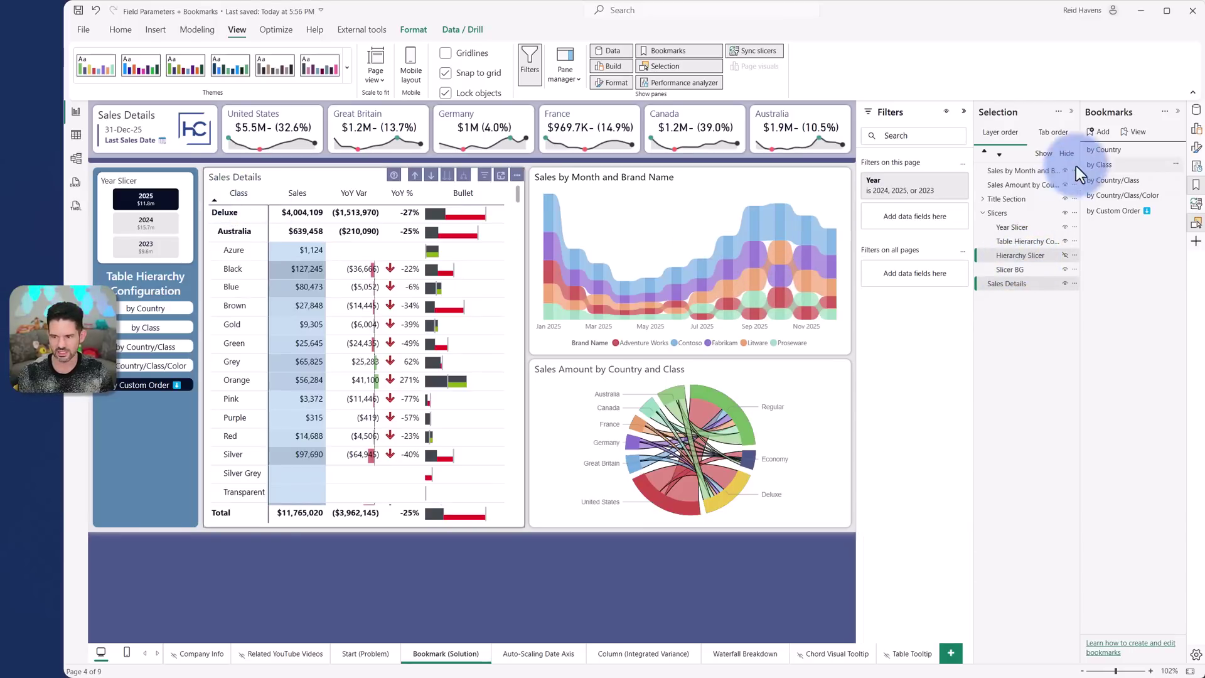
{"action": "left_click", "coordinate": [1096, 132]}
{"action": "left_click", "coordinate": [1175, 225]}
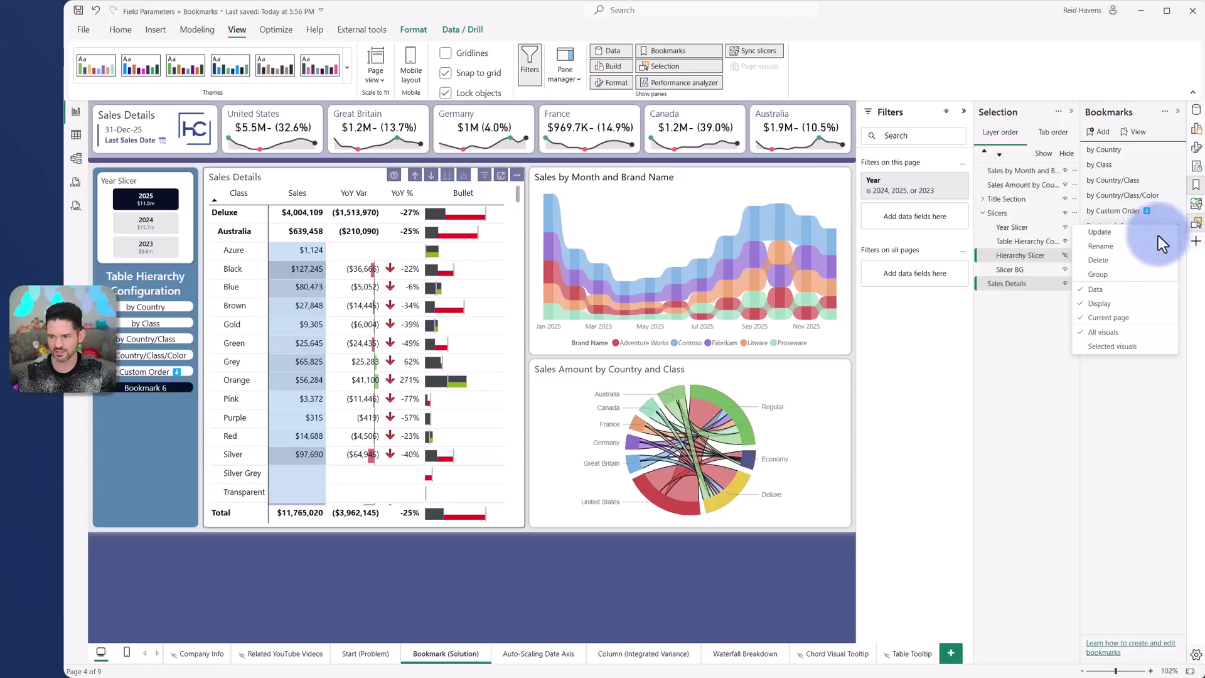
{"action": "left_click", "coordinate": [1134, 247]}
{"action": "type", "text": "by"}
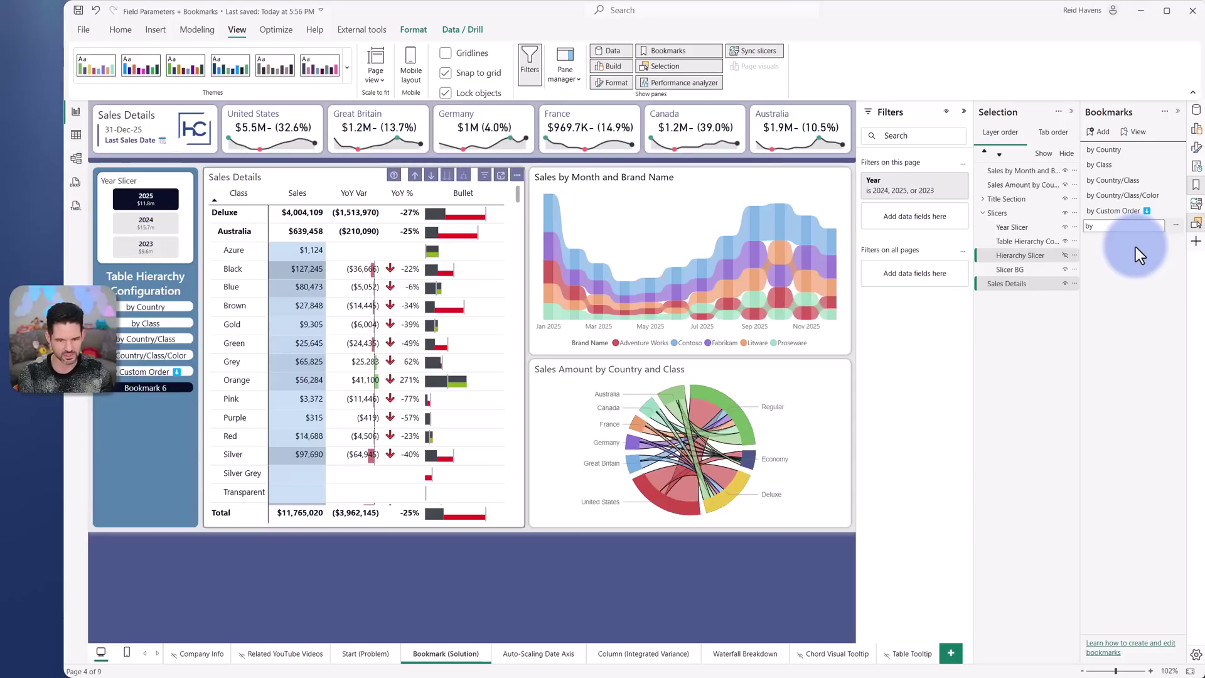
{"action": "type", "text": "Class/Countr"}
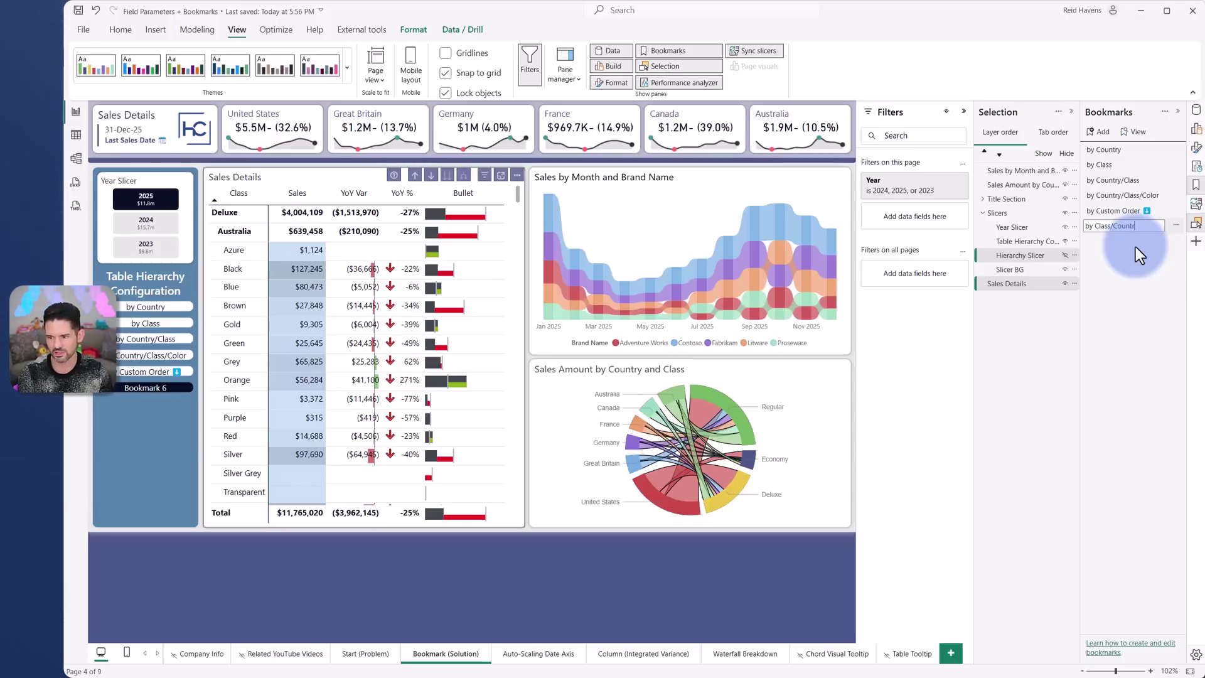
{"action": "type", "text": "y/Color"}
{"action": "key", "text": "Return"}
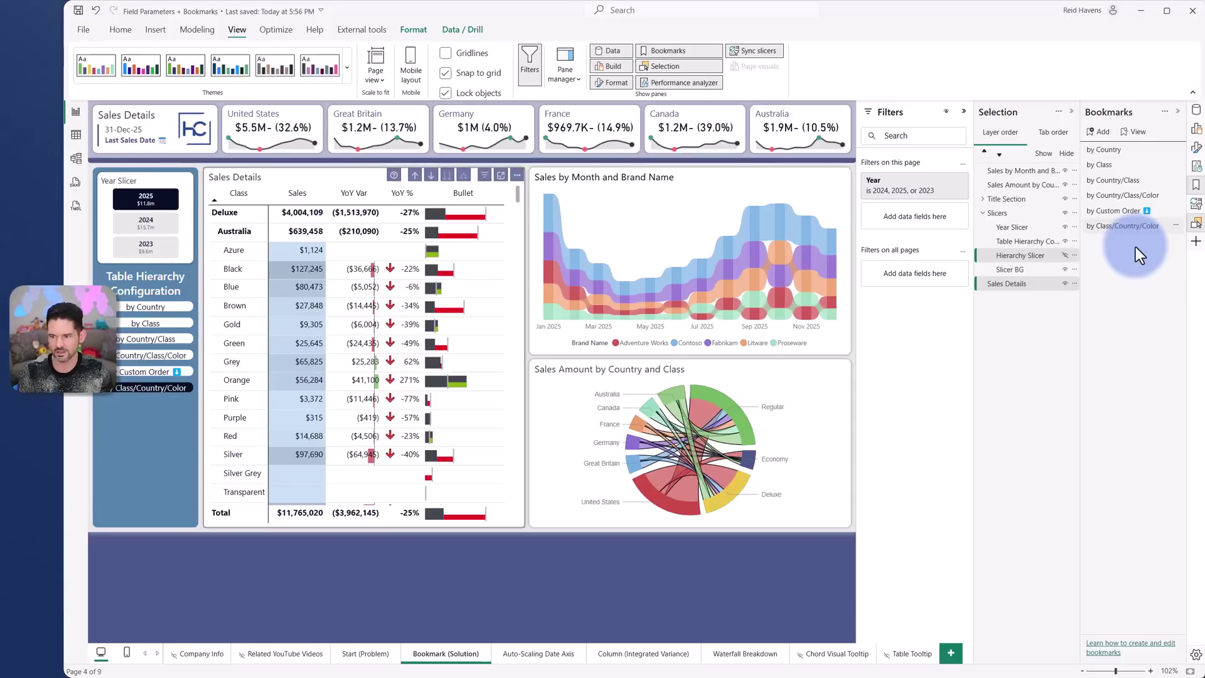
- Place the by Class/Country/Color bookmark above by Custom Order, and make it capture only the selected visuals without the current page
{"action": "left_click_drag", "start_coordinate": [1095, 229], "coordinate": [1104, 206]}
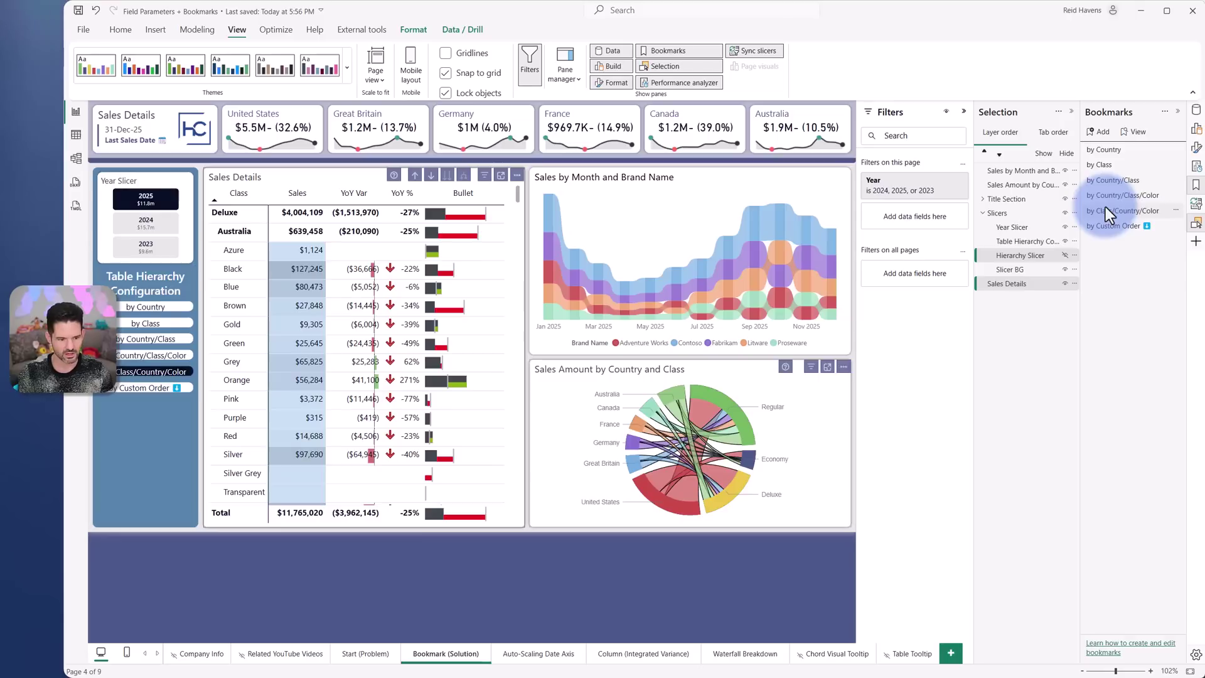
{"action": "left_click", "coordinate": [1176, 211]}
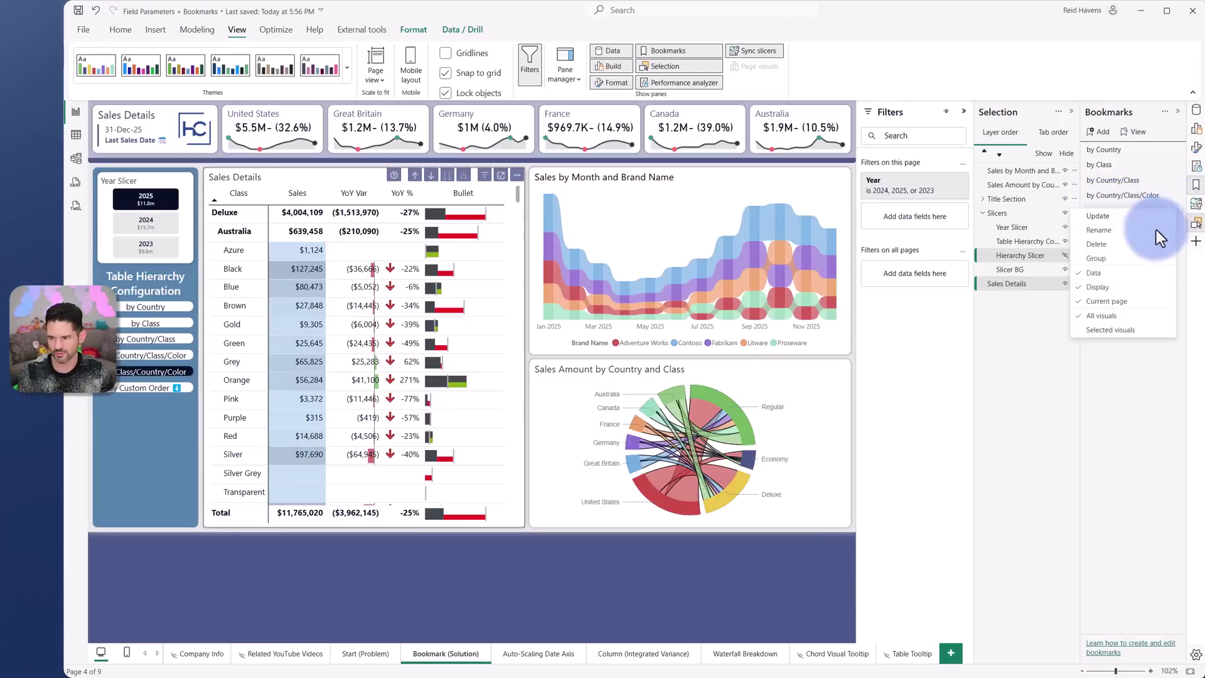
{"action": "left_click", "coordinate": [1102, 300]}
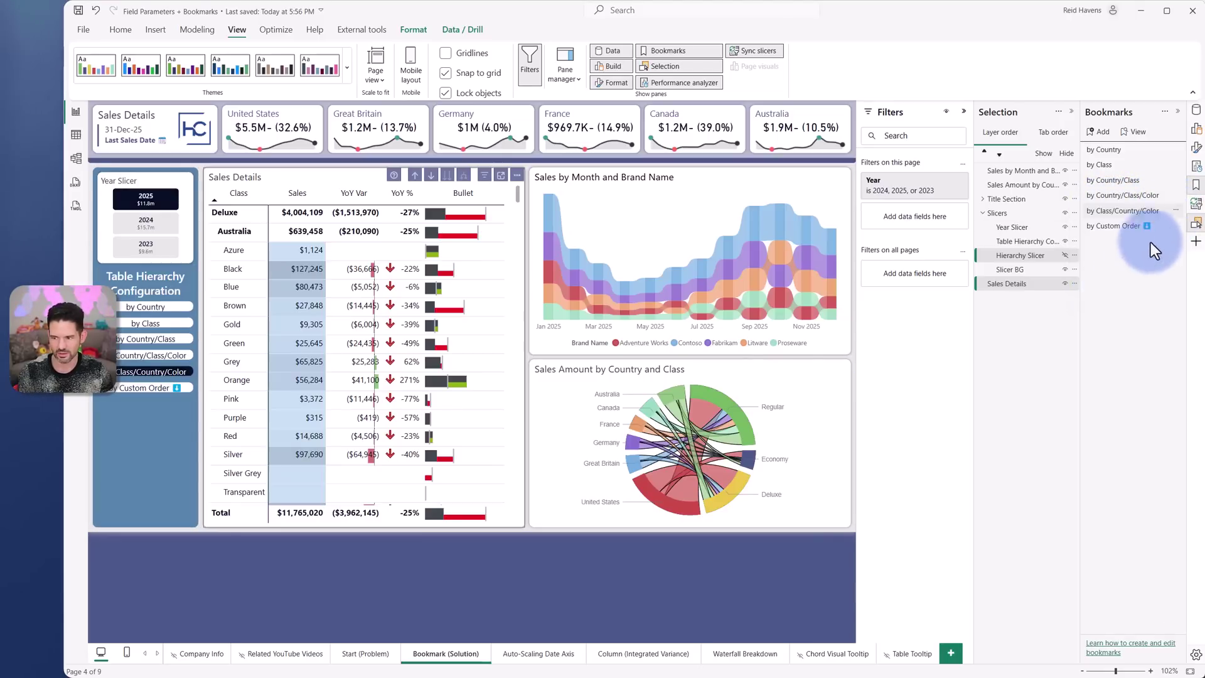
{"action": "left_click", "coordinate": [1176, 212]}
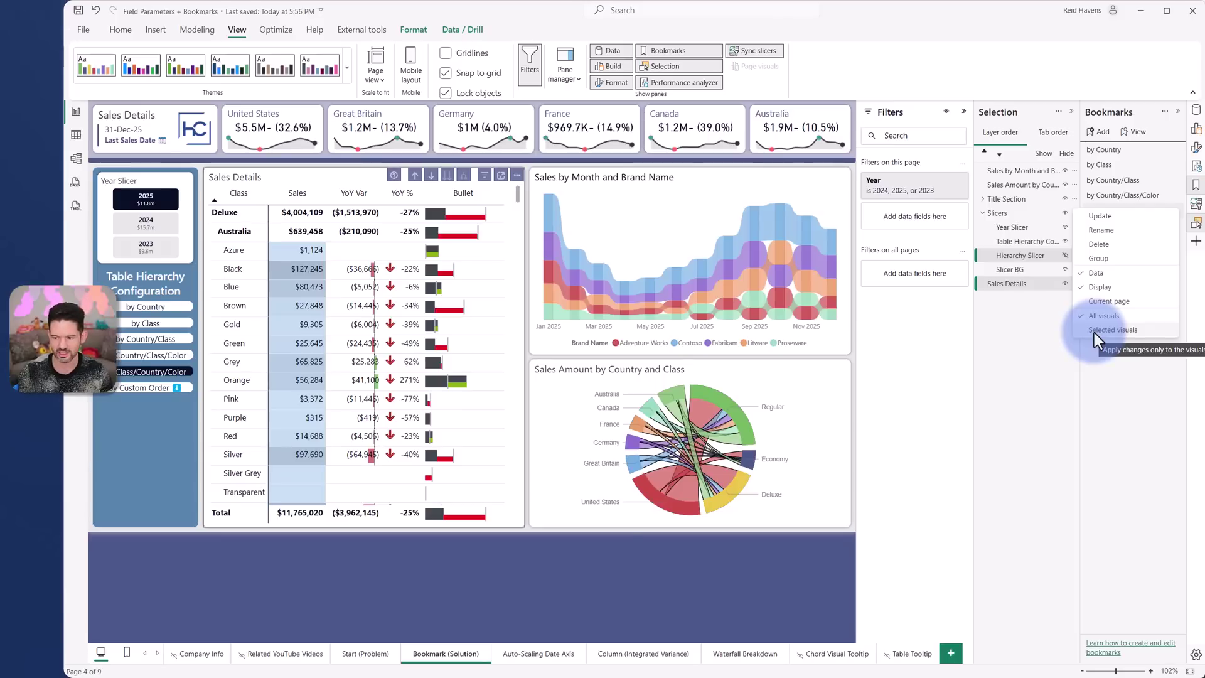
{"action": "left_click", "coordinate": [1094, 332]}
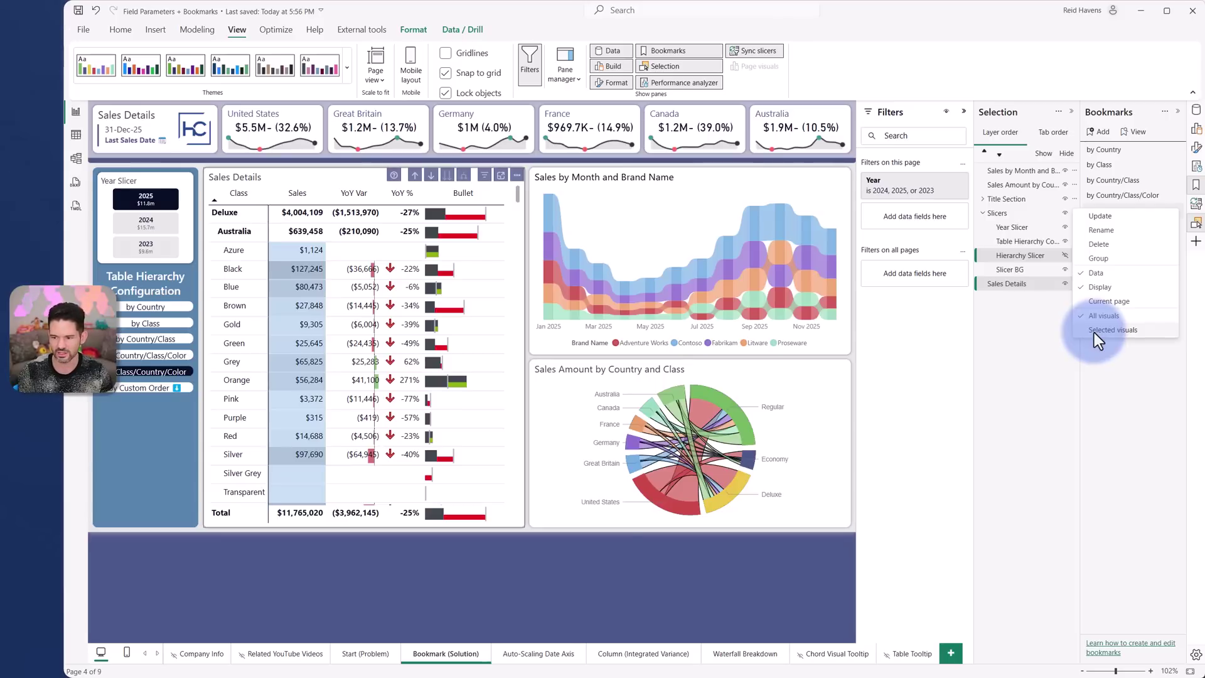
- Test the by Country/Class/Color, by Country/Class and by Class/Country/Color configurations, and inspect the resulting Sales Details filters
{"action": "left_click", "coordinate": [138, 355]}
{"action": "left_click", "coordinate": [140, 338]}
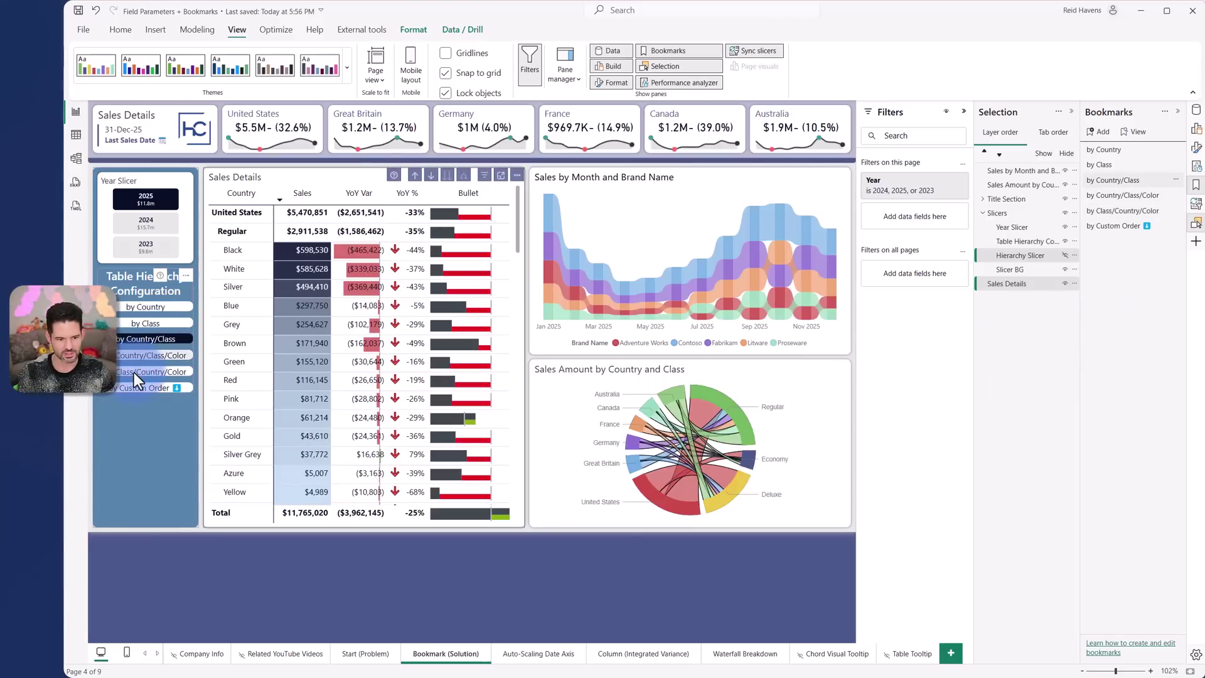
{"action": "left_click", "coordinate": [134, 371]}
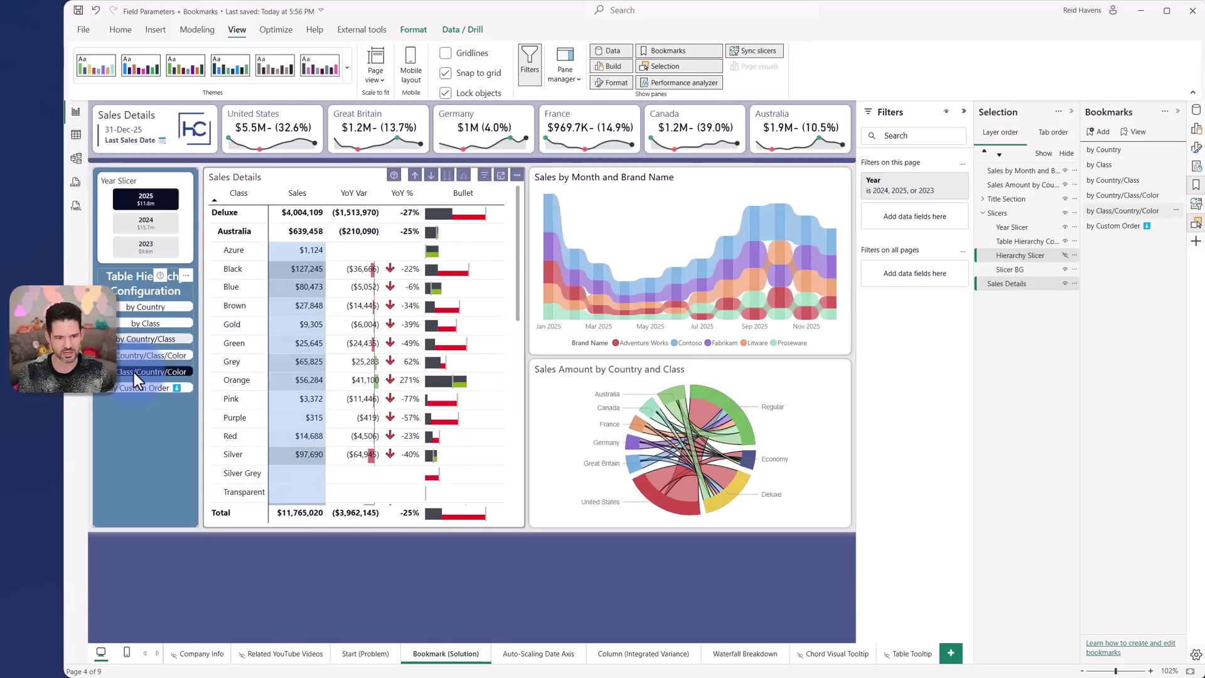
{"action": "left_click", "coordinate": [325, 172]}
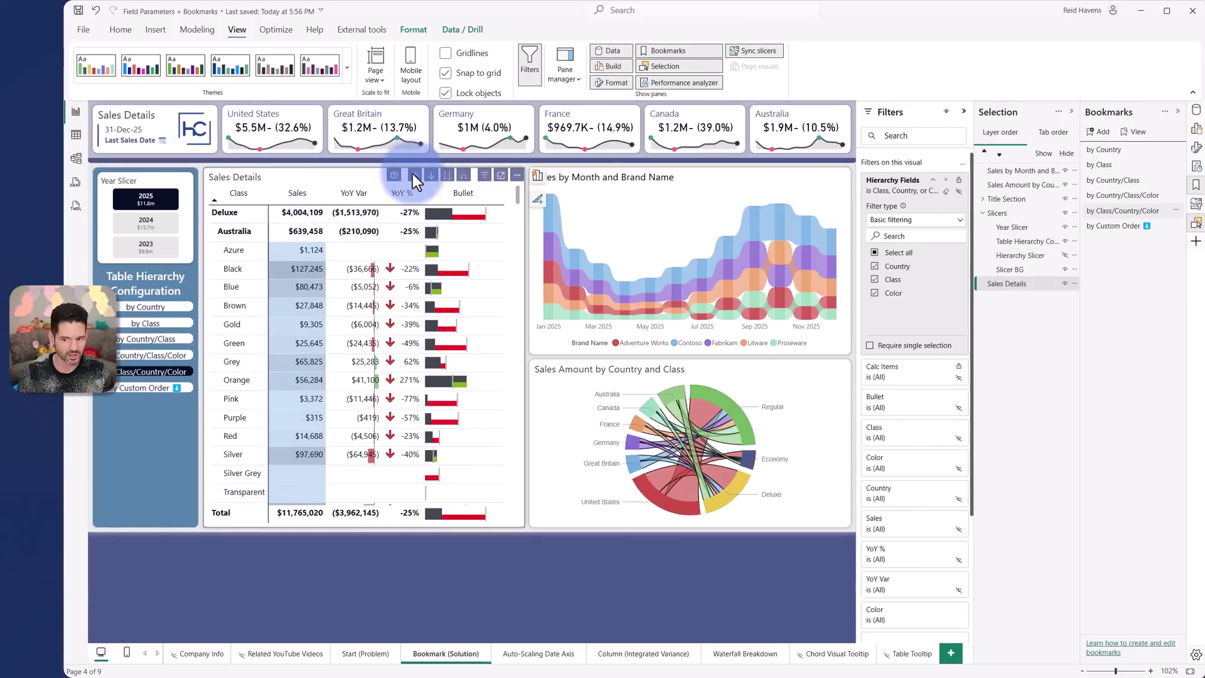
{"action": "left_click", "coordinate": [934, 180]}
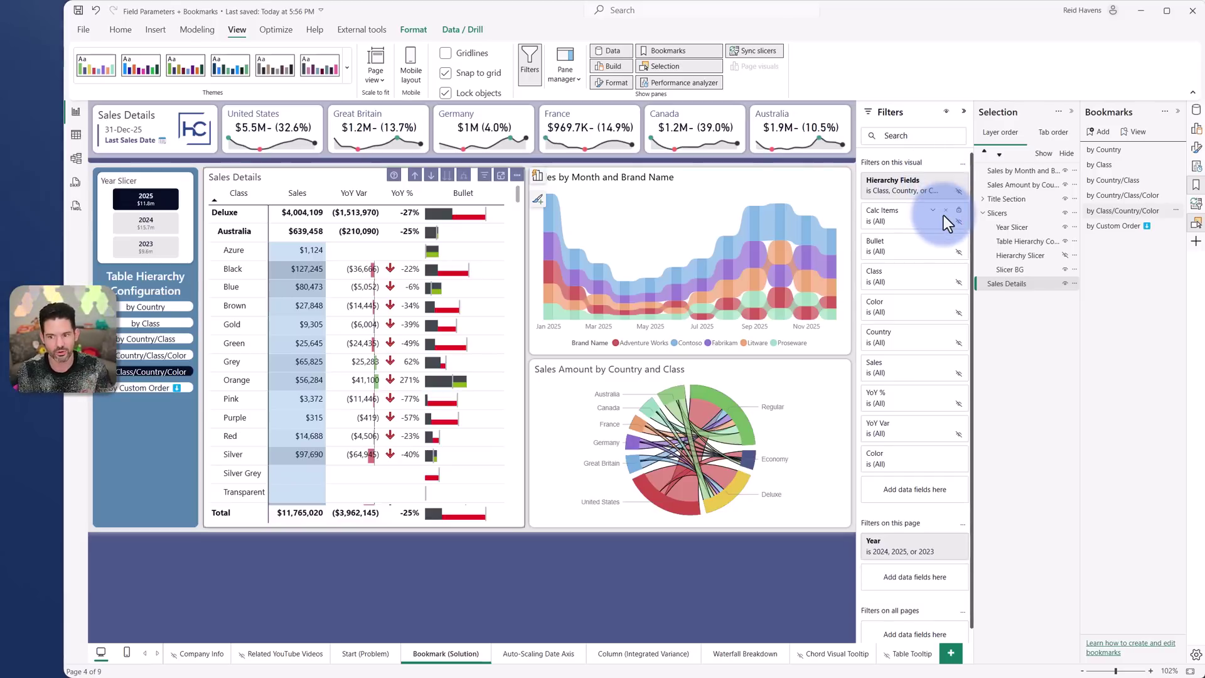
{"action": "mouse_move", "coordinate": [801, 224]}
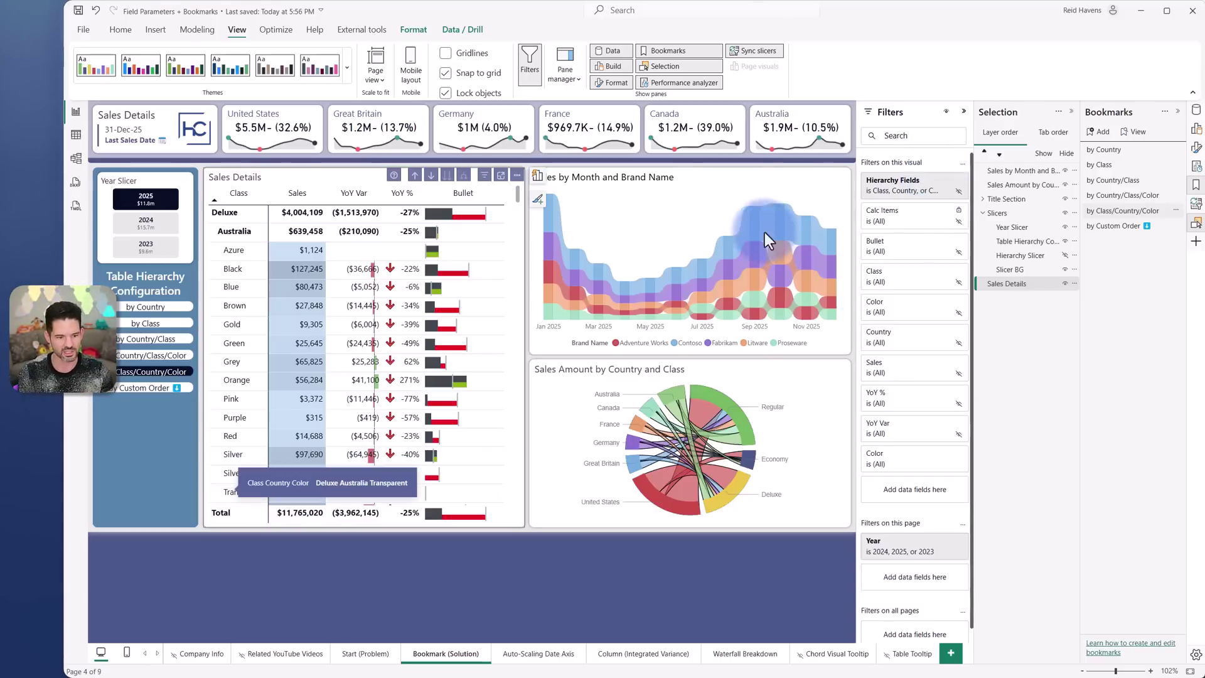
- Apply the by Custom Order configuration and examine the field choices in its Hierarchy Fields slicer
{"action": "left_click", "coordinate": [125, 389]}
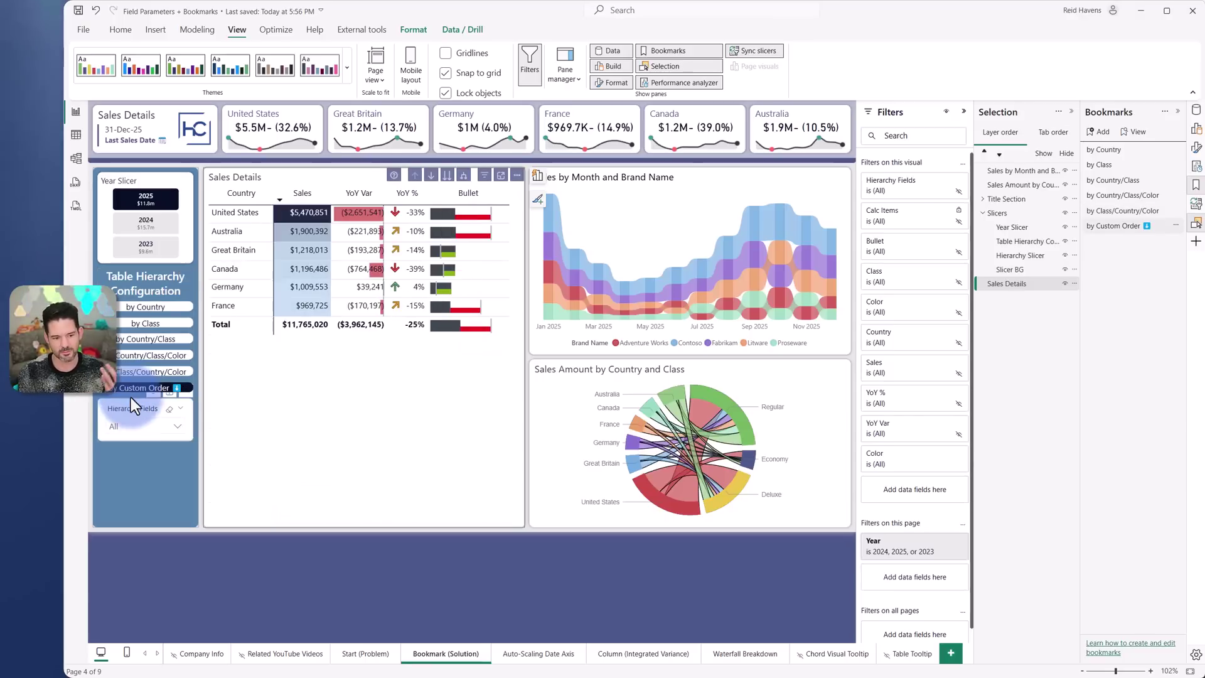
{"action": "left_click", "coordinate": [139, 408]}
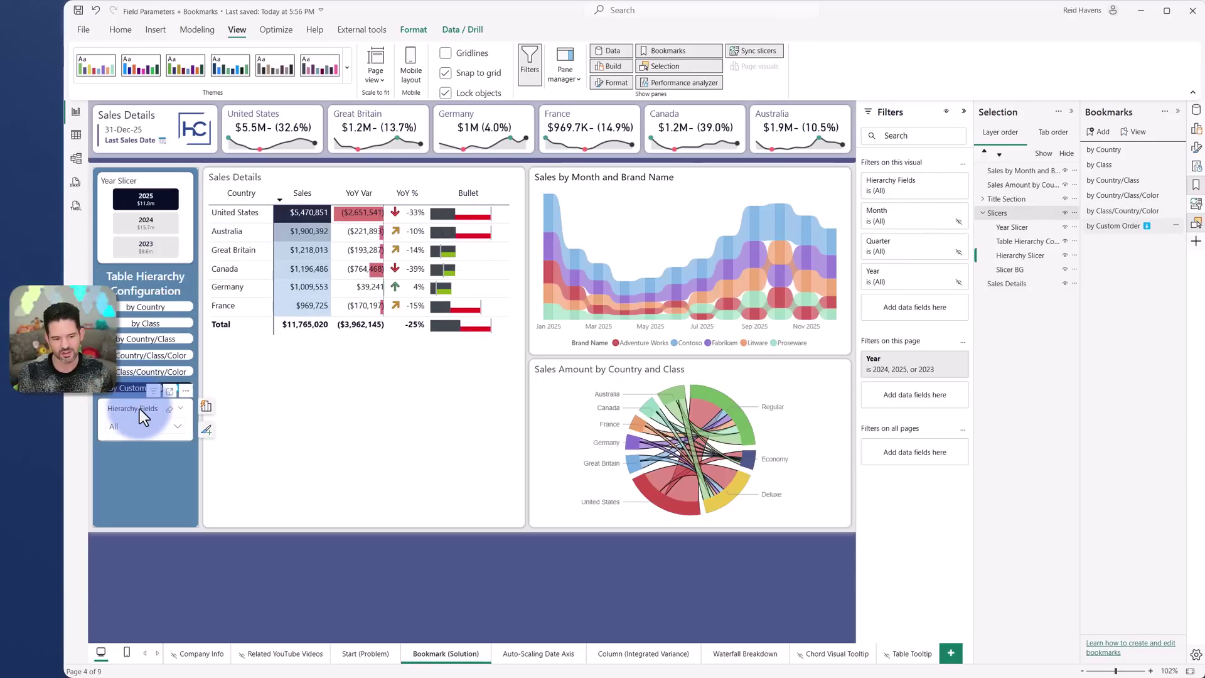
{"action": "left_click", "coordinate": [144, 426]}
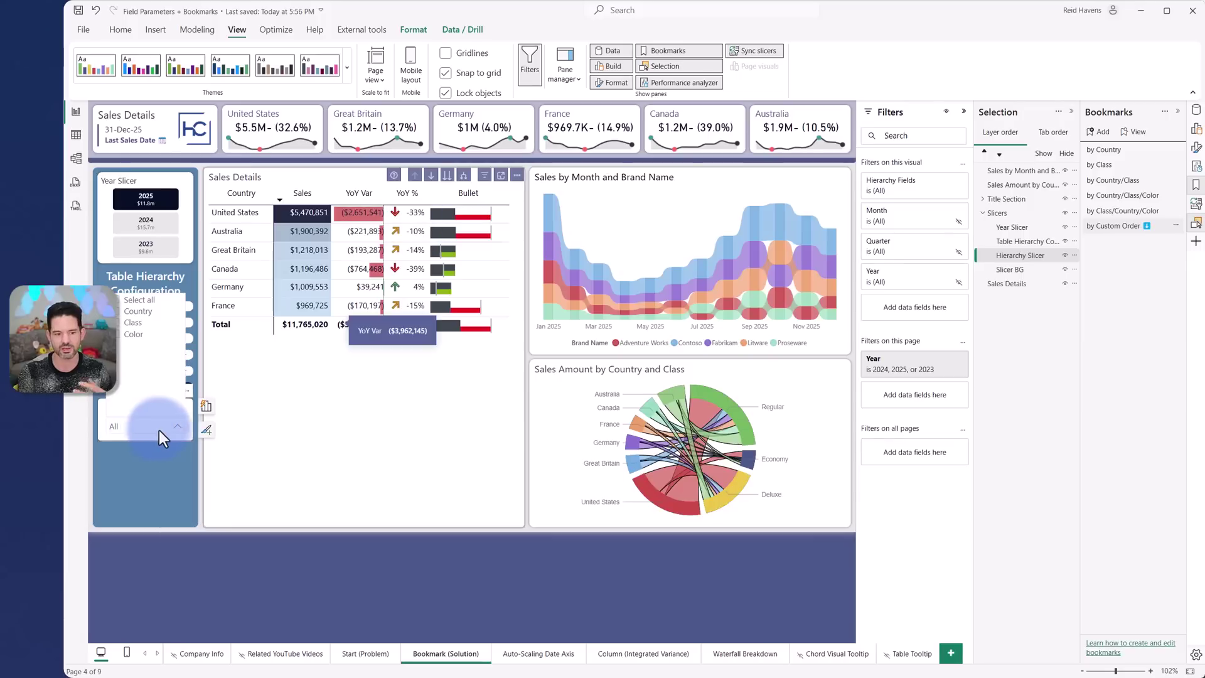
{"action": "left_click", "coordinate": [171, 429]}
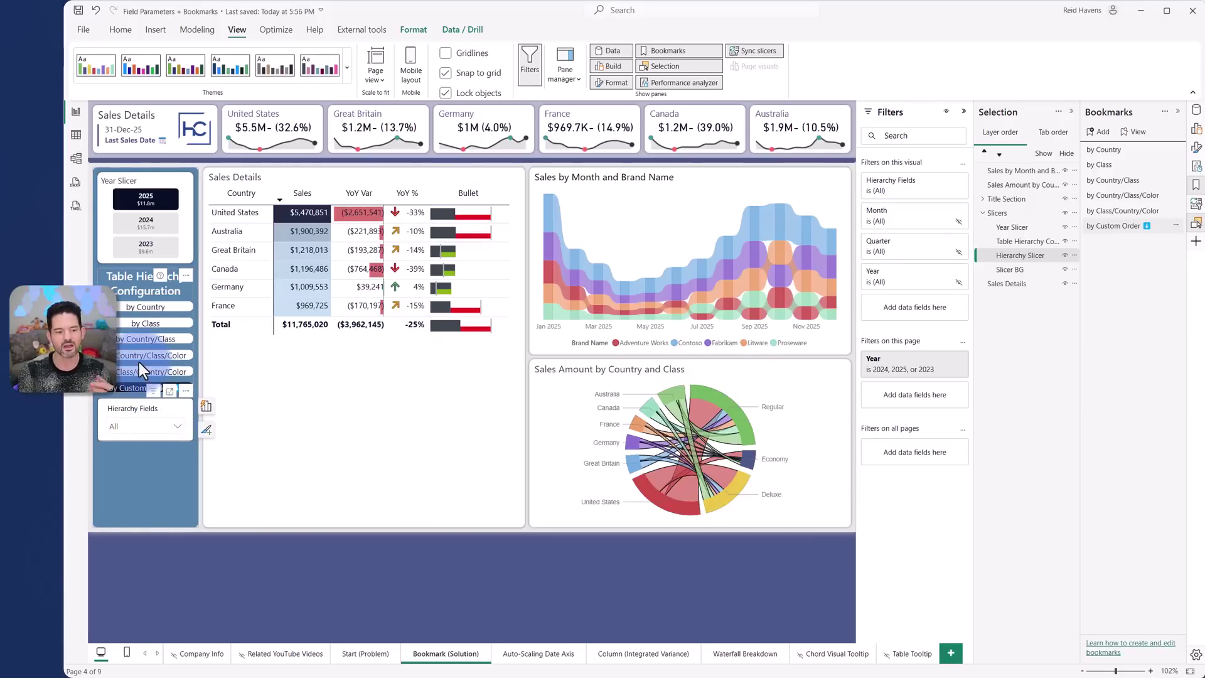
{"action": "left_click", "coordinate": [126, 530]}
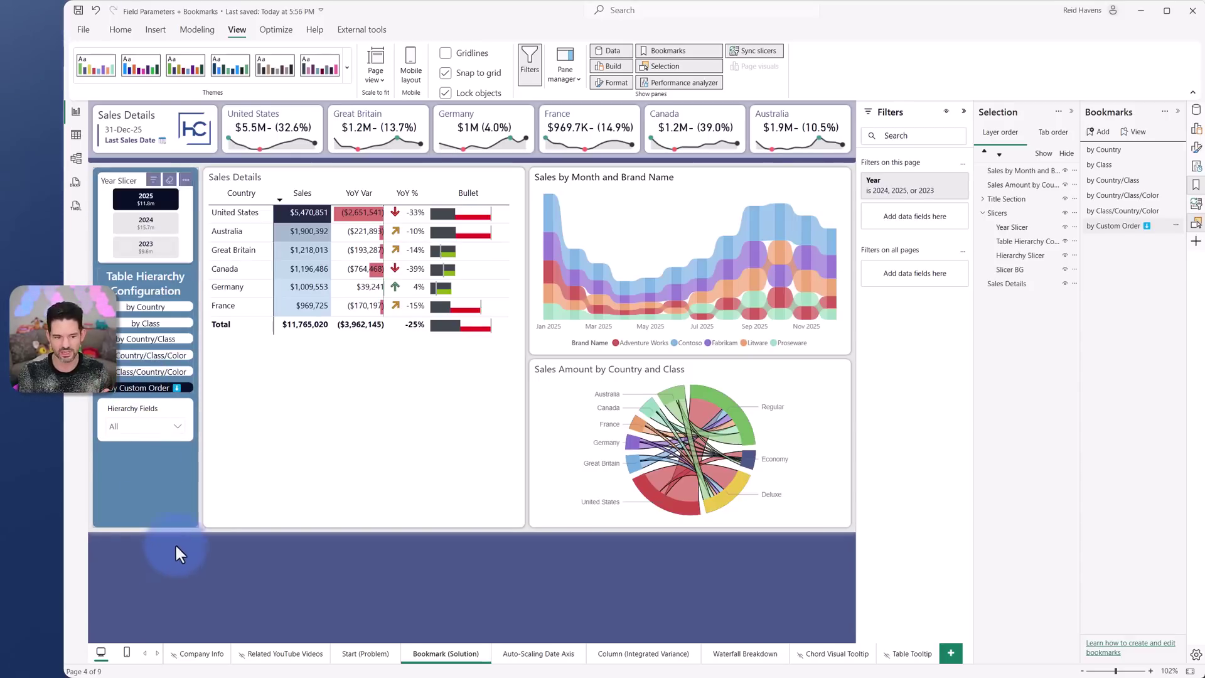
- Inspect the Sales Details table's row and value fields alongside the Hierarchy Fields parameter in the data model, and check the Hierarchy Fields slicer's choices
{"action": "left_click", "coordinate": [263, 176]}
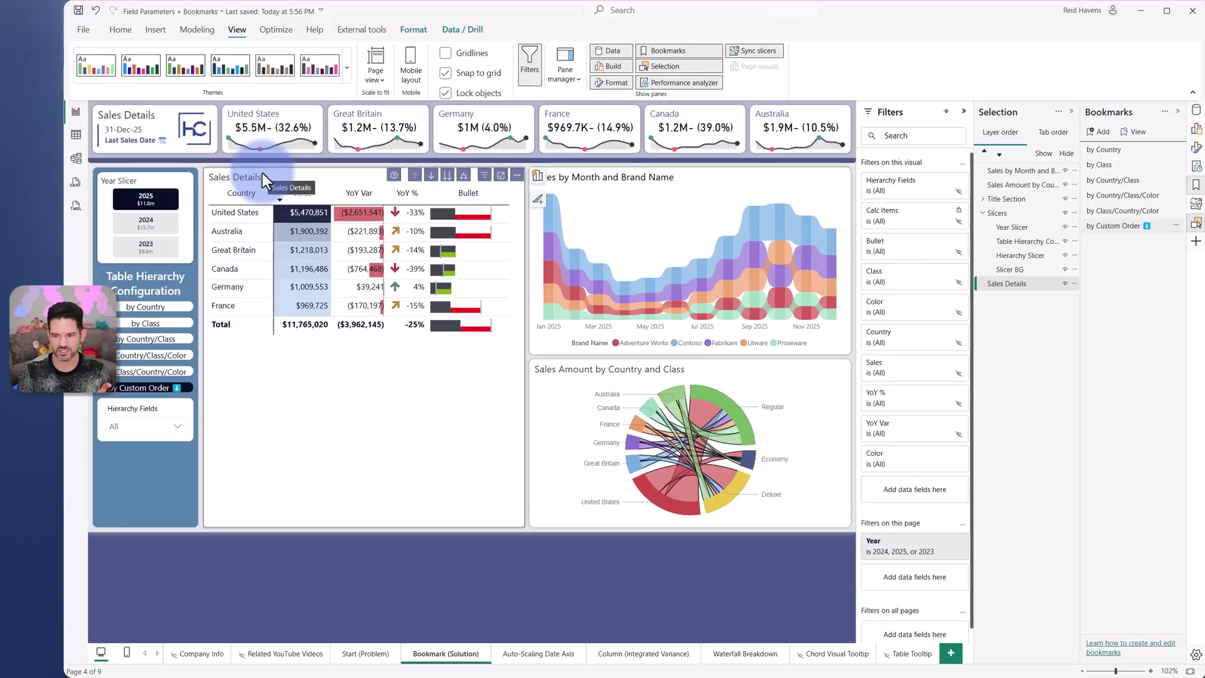
{"action": "left_click", "coordinate": [1196, 130]}
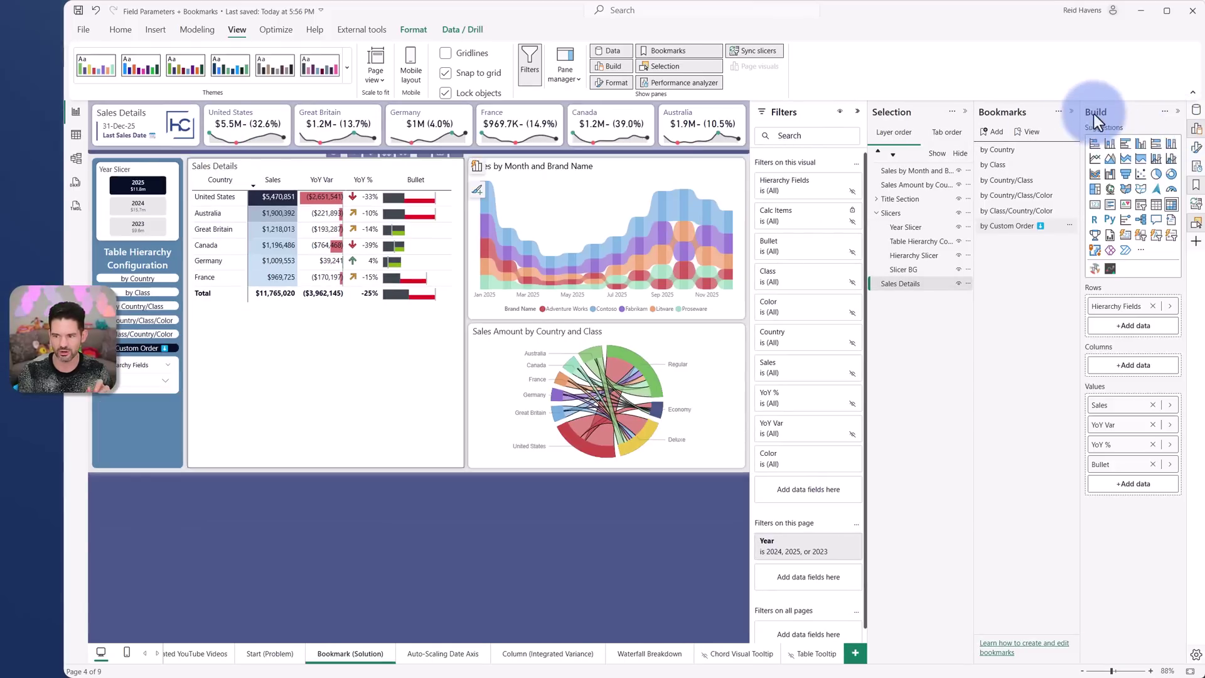
{"action": "left_click", "coordinate": [1071, 110]}
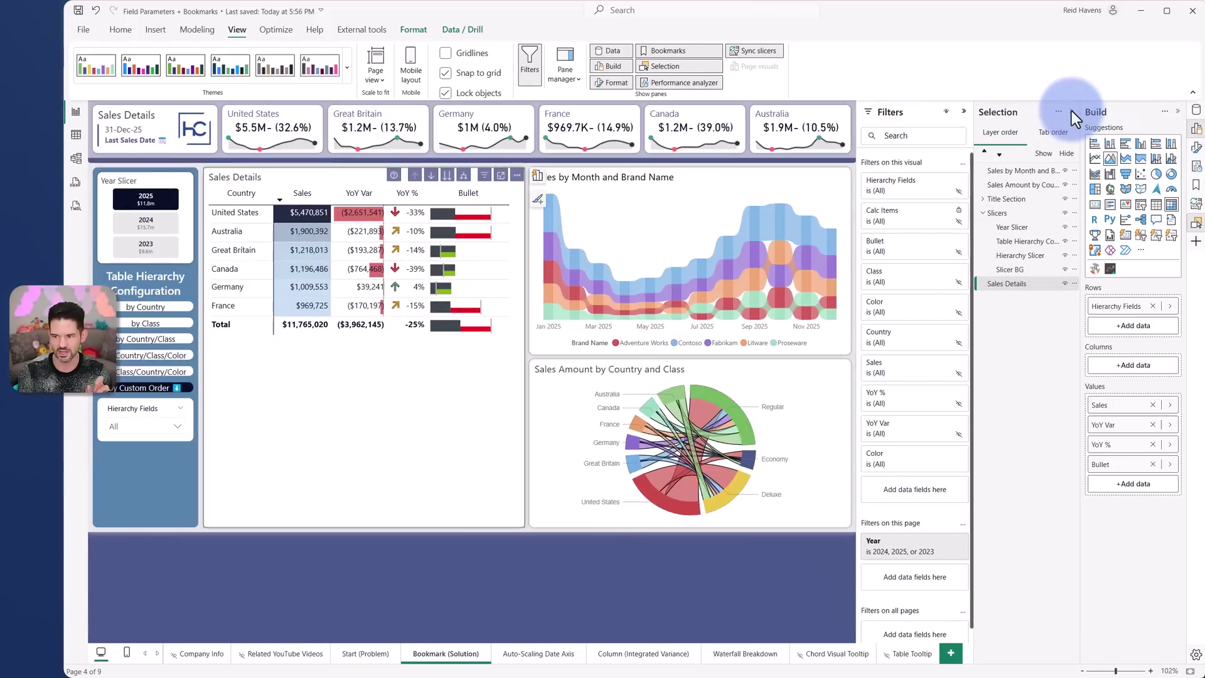
{"action": "left_click", "coordinate": [1196, 112]}
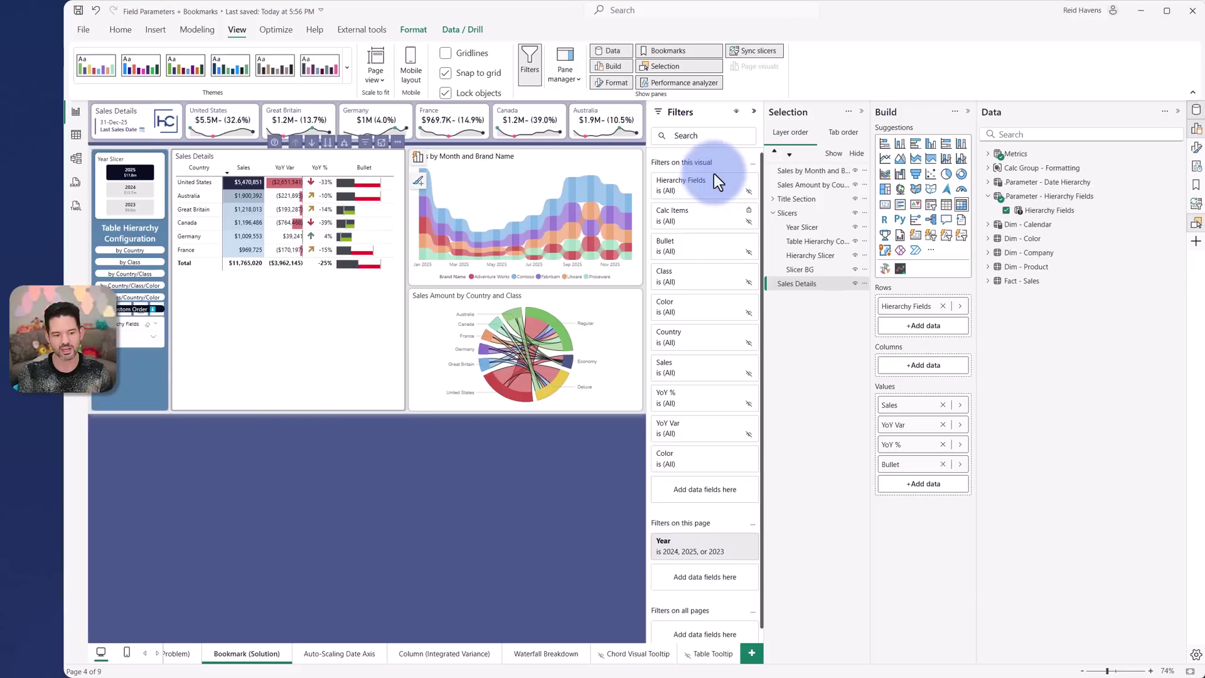
{"action": "left_click", "coordinate": [754, 112]}
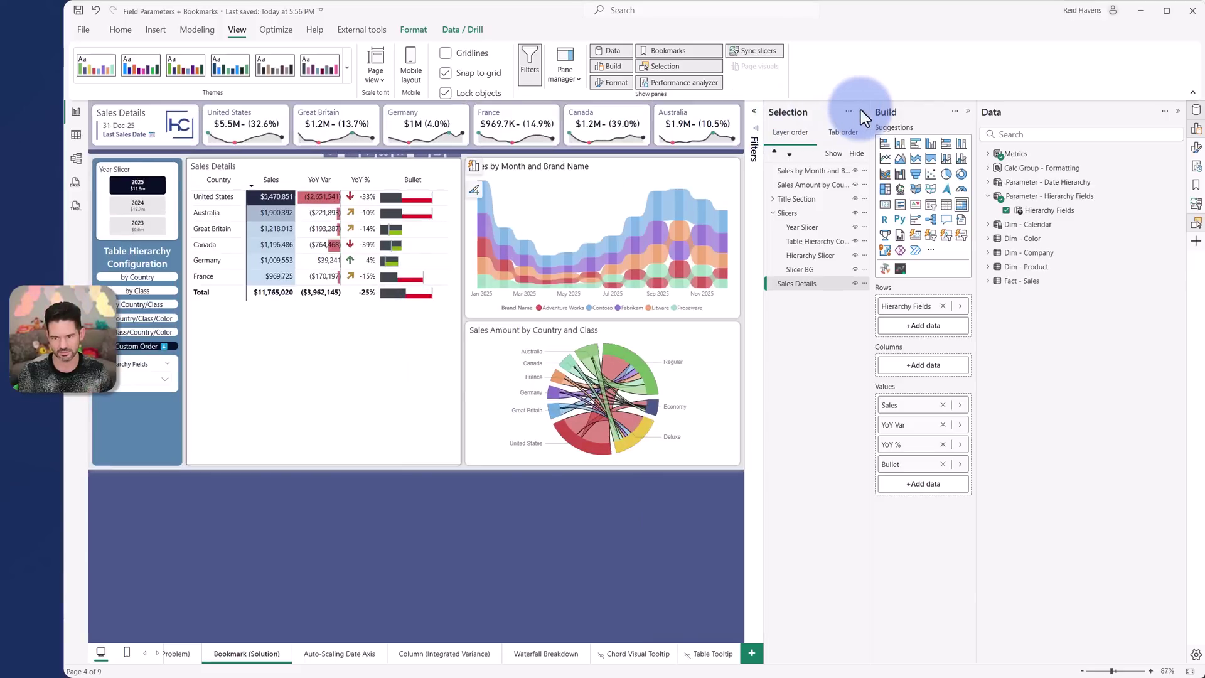
{"action": "left_click", "coordinate": [861, 111]}
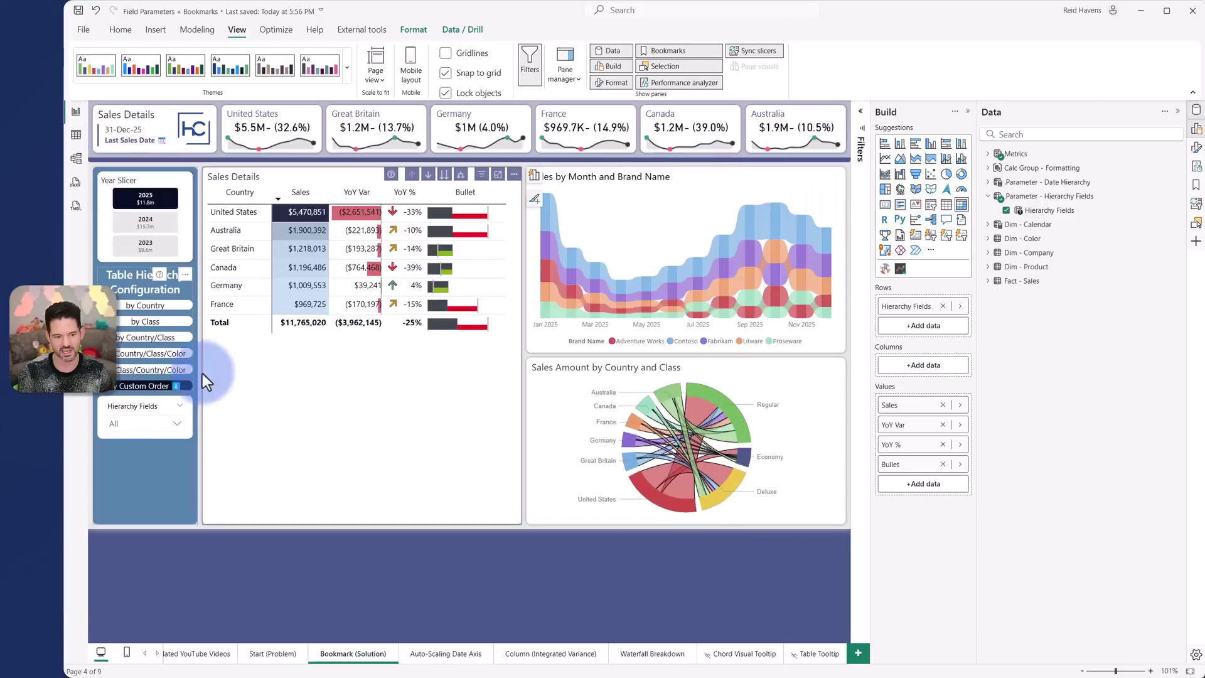
{"action": "left_click", "coordinate": [148, 426]}
{"action": "left_click", "coordinate": [149, 429]}
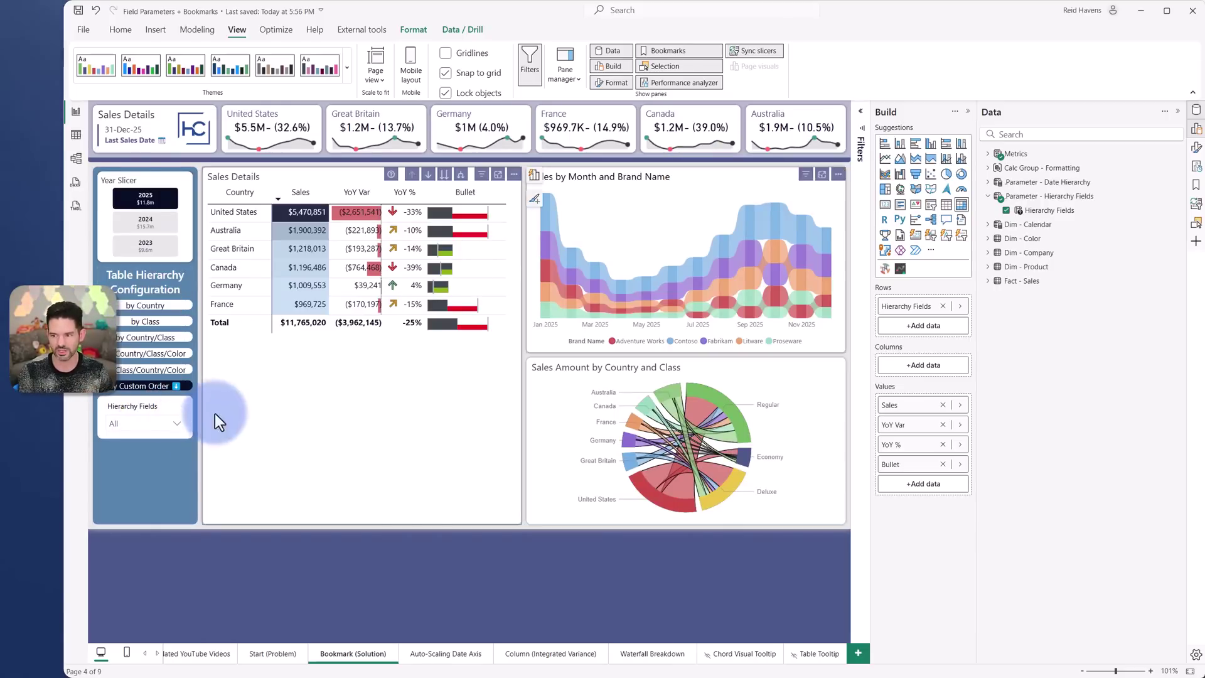
- Delete the by Class/Country/Color bookmark so that it is removed from the table hierarchy configurations
{"action": "left_click", "coordinate": [1195, 185]}
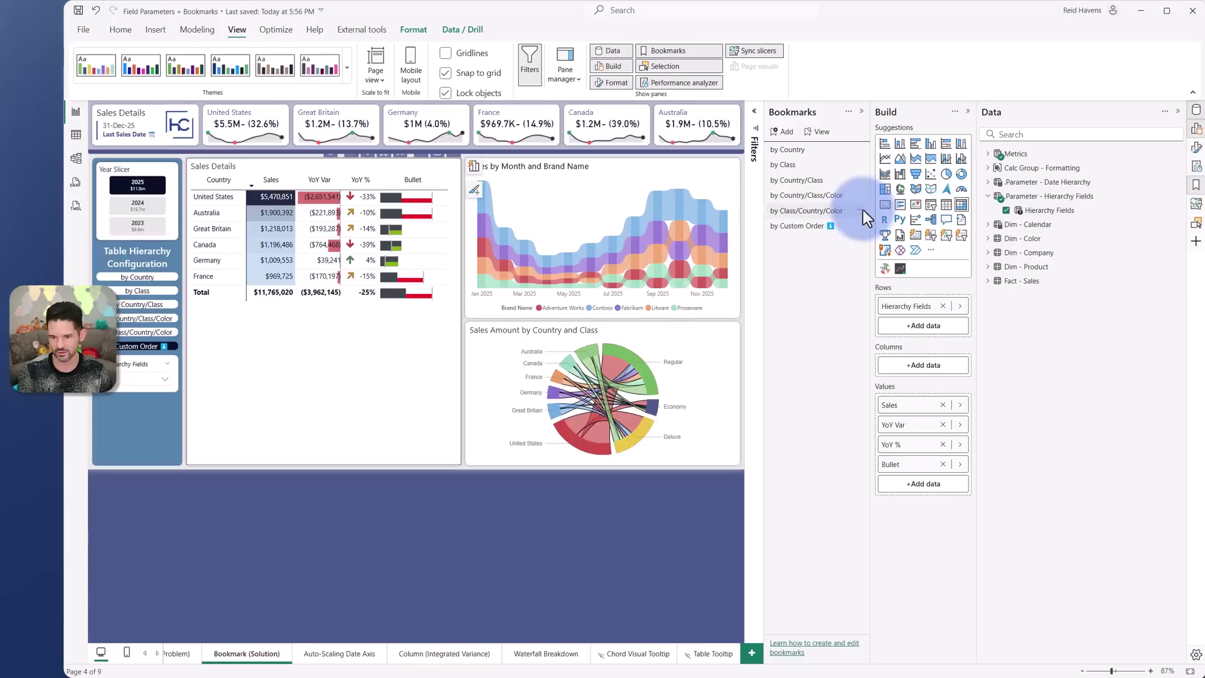
{"action": "left_click", "coordinate": [860, 209]}
{"action": "left_click", "coordinate": [886, 244]}
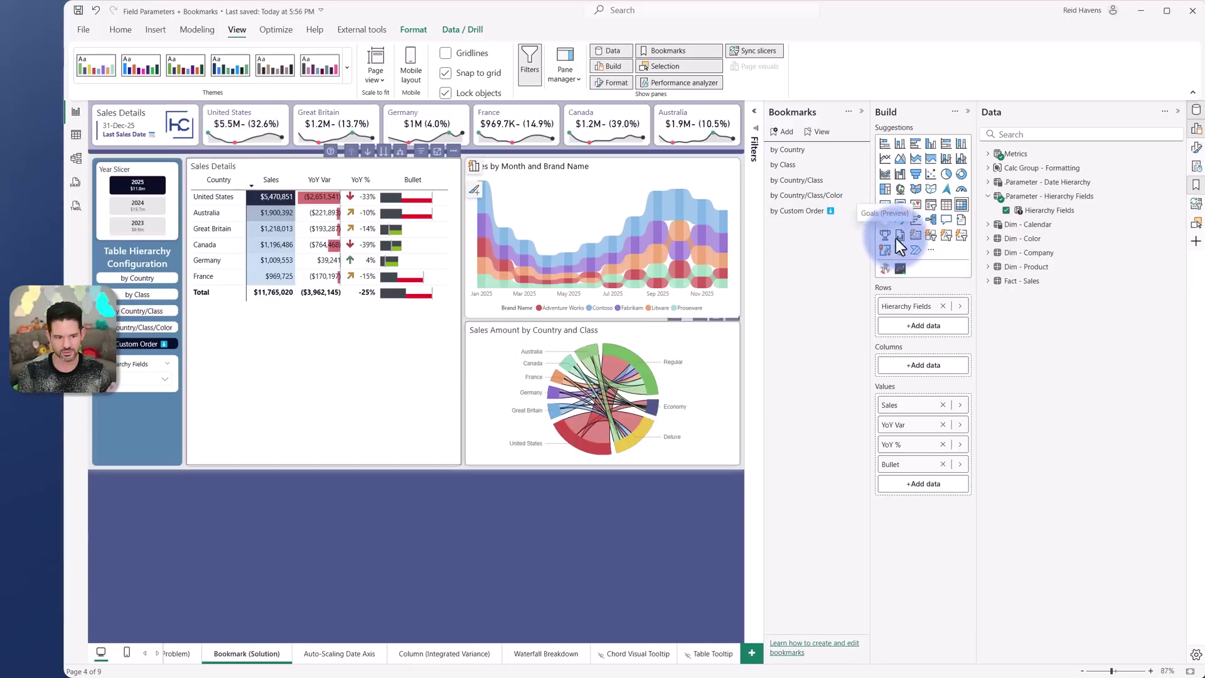
- Close the Data, Build and Bookmarks panes to enlarge the report view, and deselect the Sales Details table
{"action": "left_click", "coordinate": [1177, 112]}
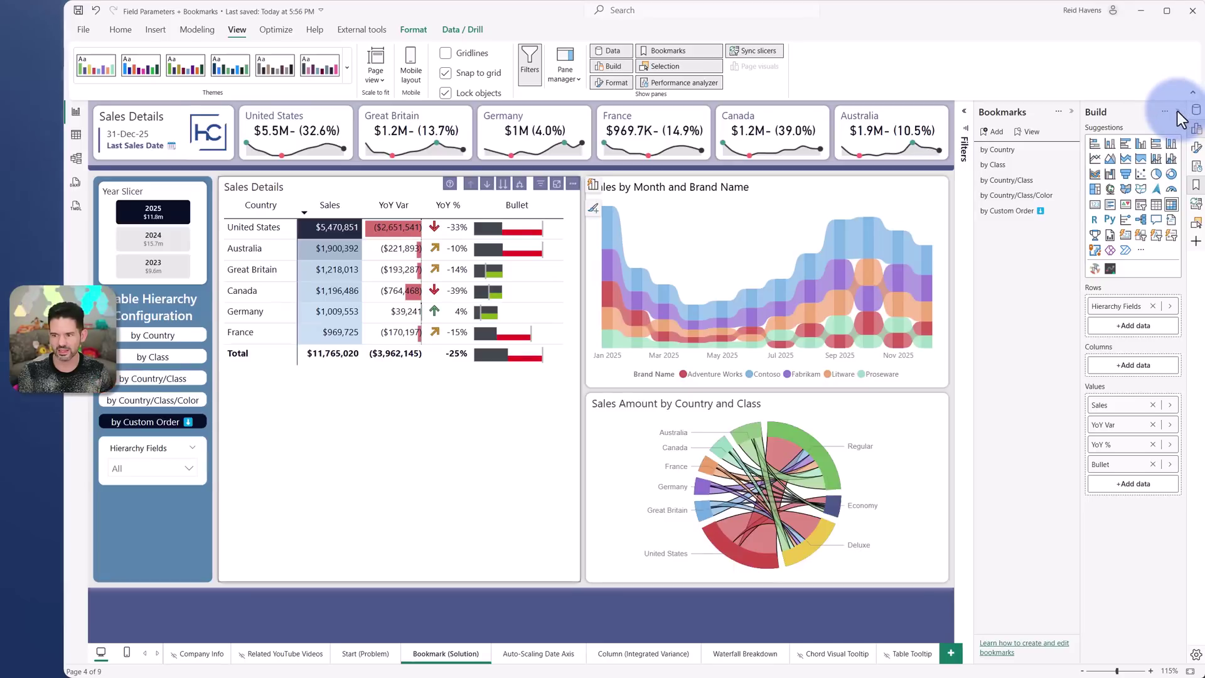
{"action": "left_click", "coordinate": [1178, 111]}
{"action": "left_click", "coordinate": [1178, 111]}
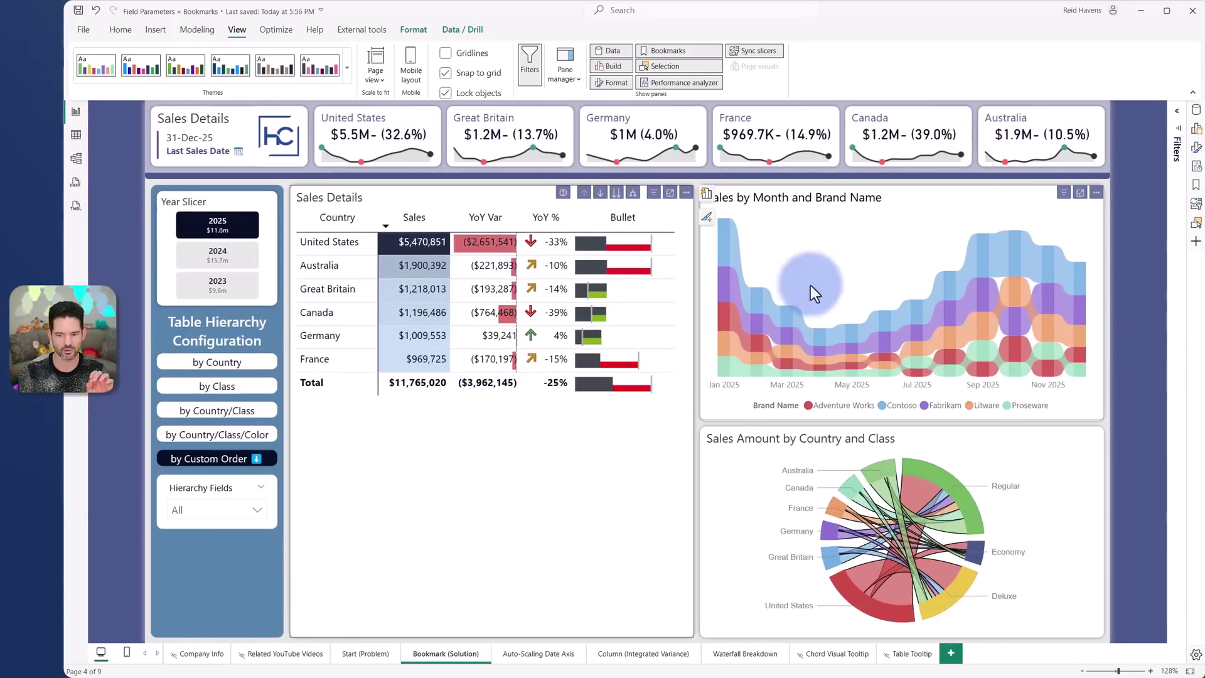
{"action": "left_click", "coordinate": [700, 338]}
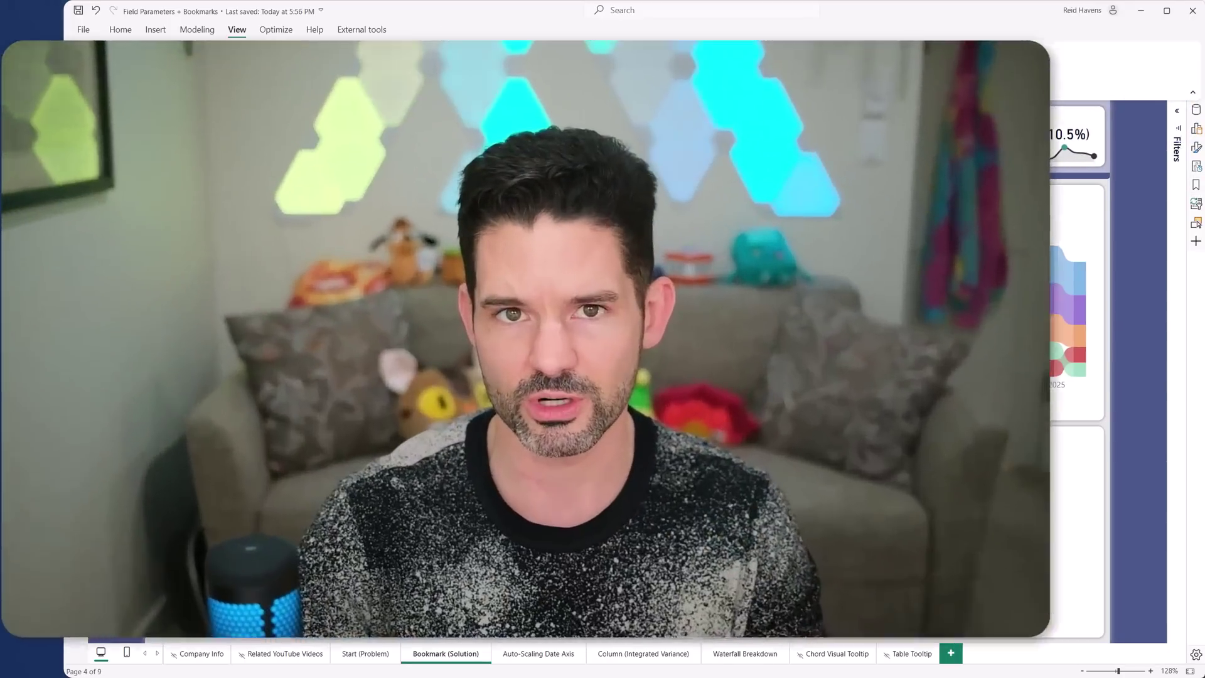